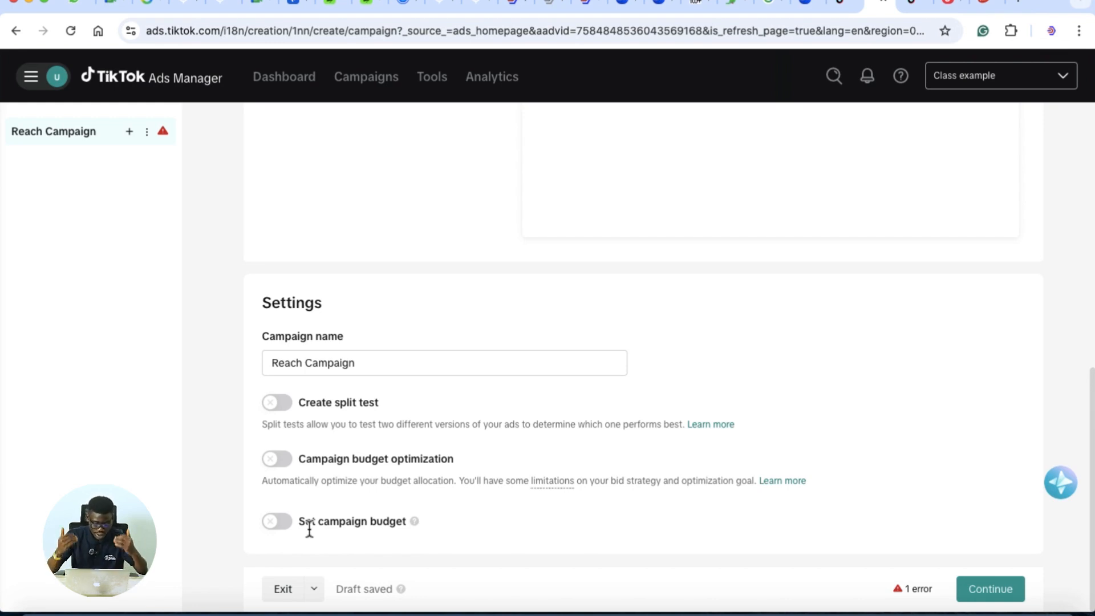
Enable a campaign budget with a lifetime amount of 15,000 NGN and continue to the ad group setup.
mouse_move(415, 523)
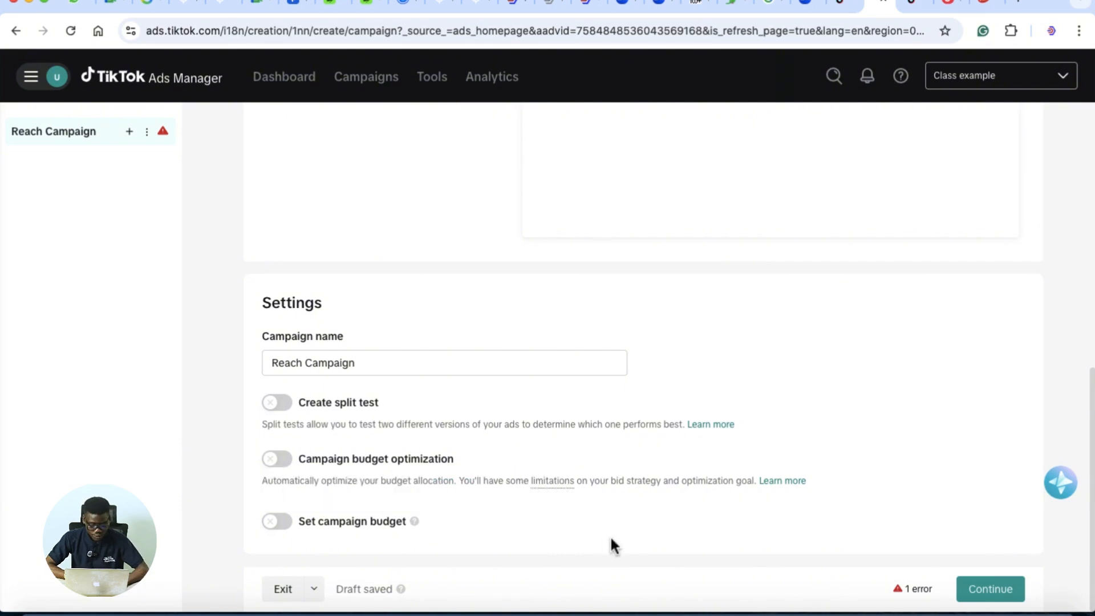
click(288, 524)
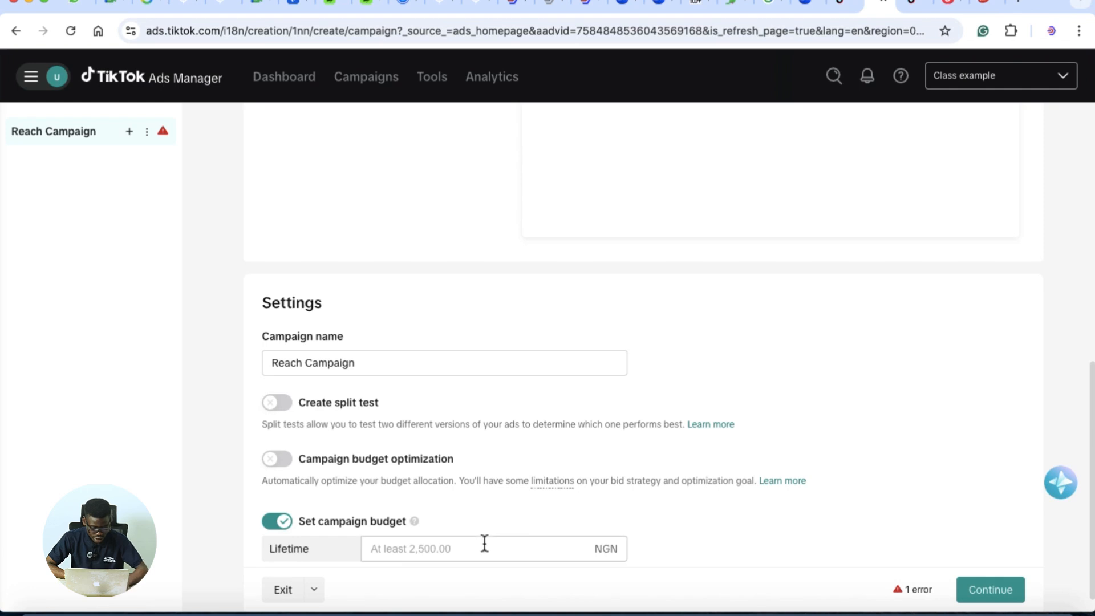
click(449, 557)
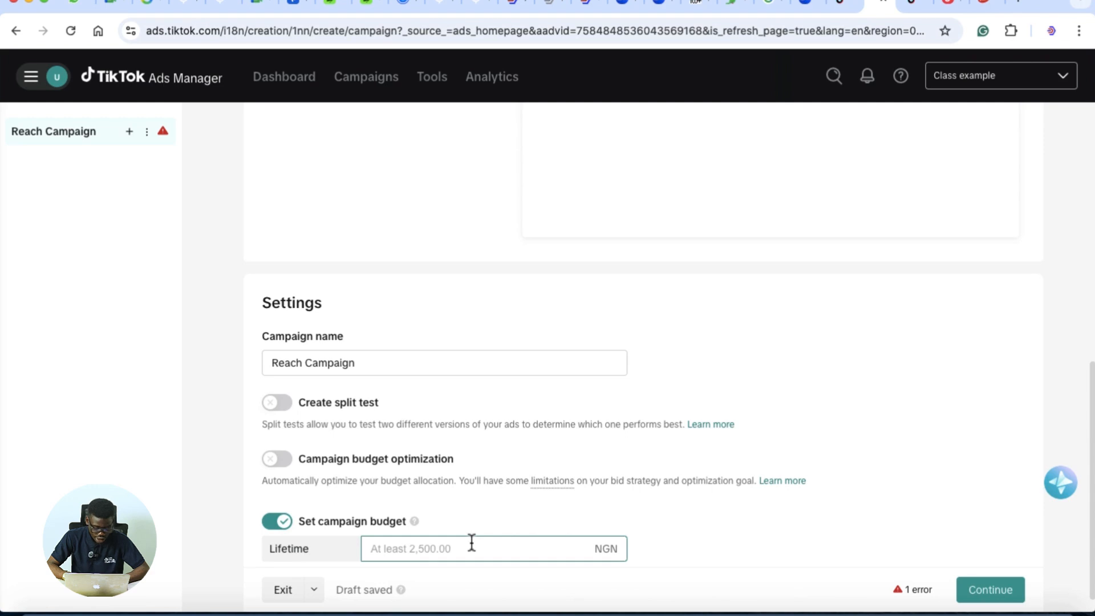
text(15000)
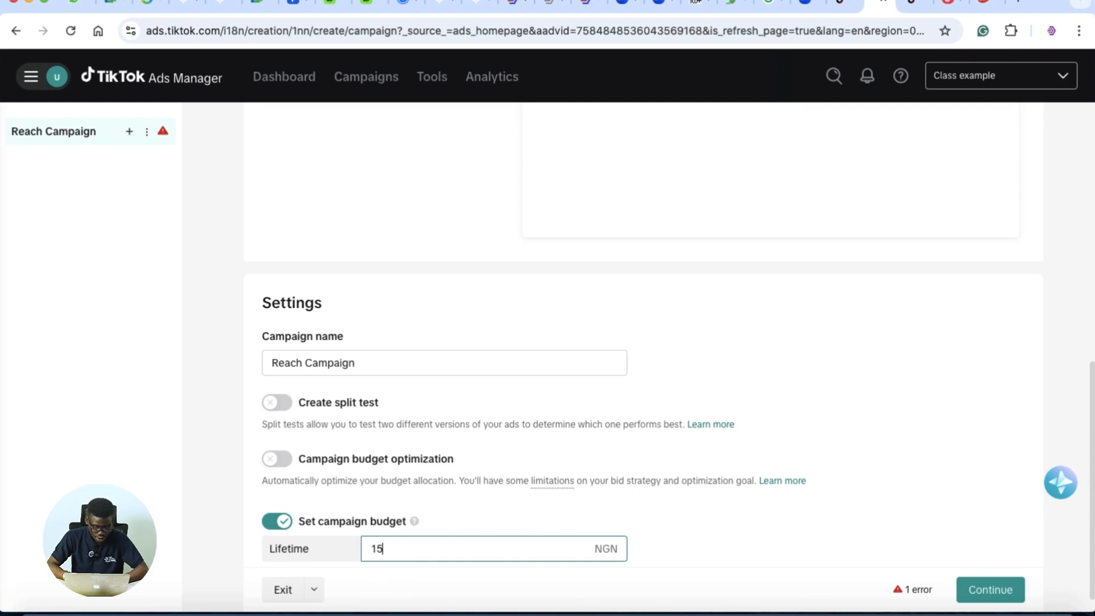
click(719, 493)
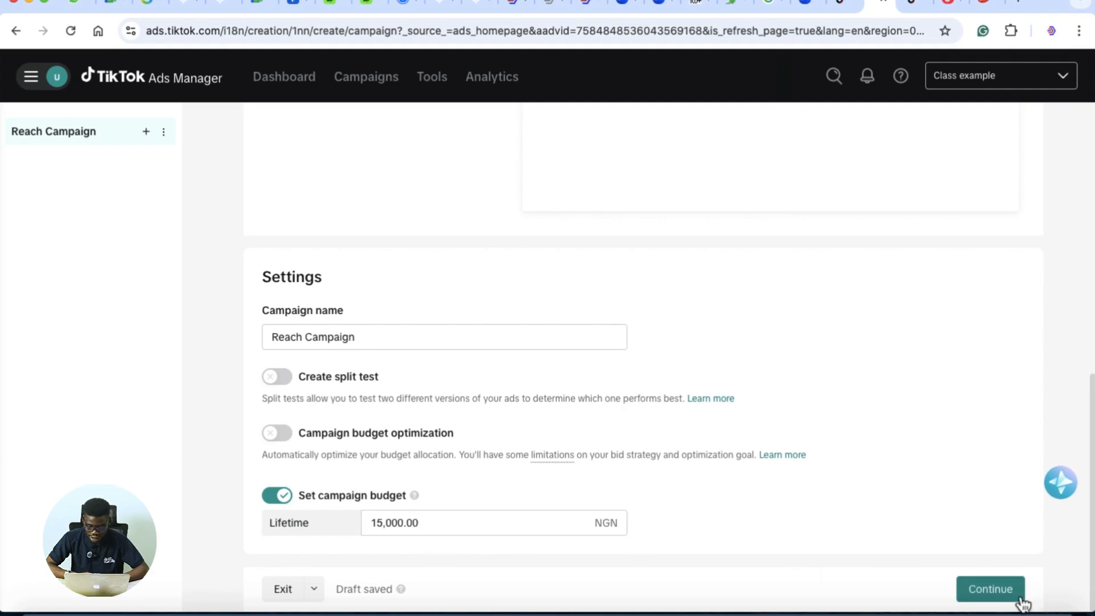
click(1002, 598)
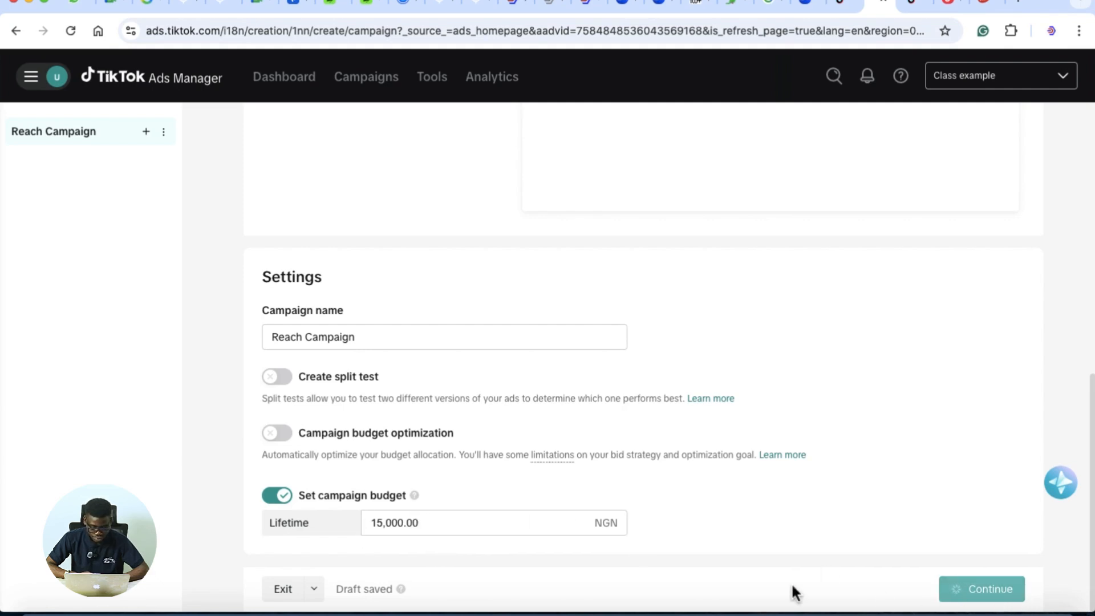
Review the ad group's name, placement and demographic targeting sections.
scroll(551, 385, down, 2)
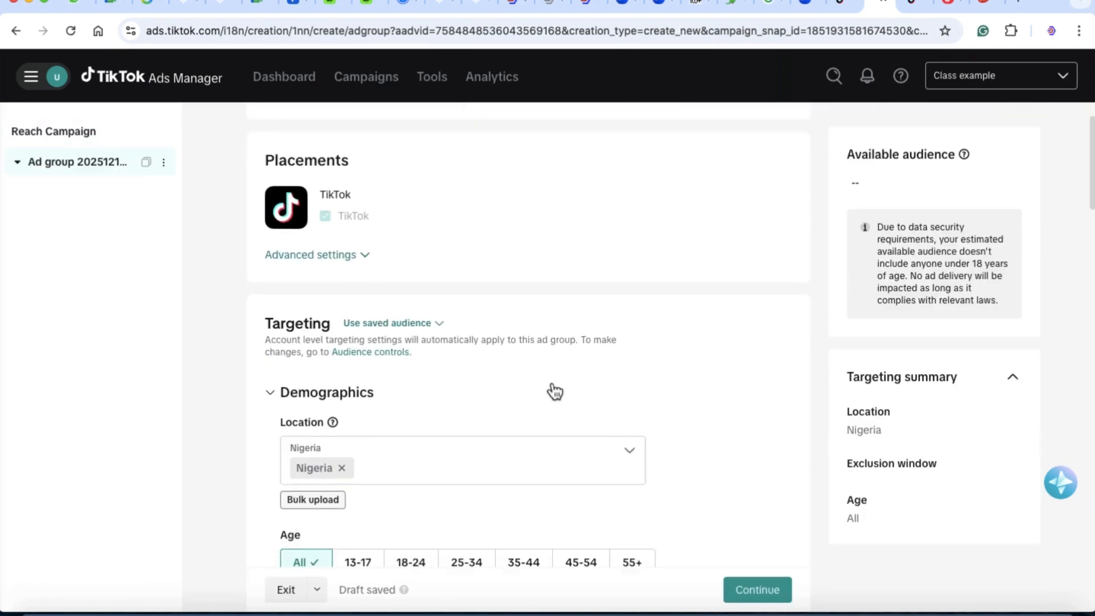
scroll(549, 378, up, 2)
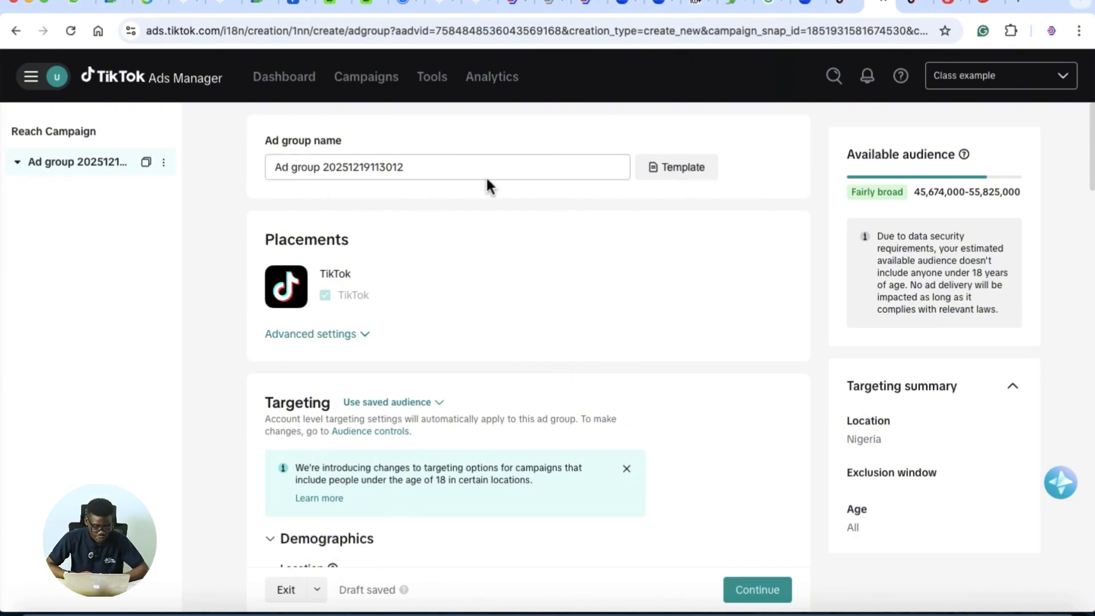
click(428, 168)
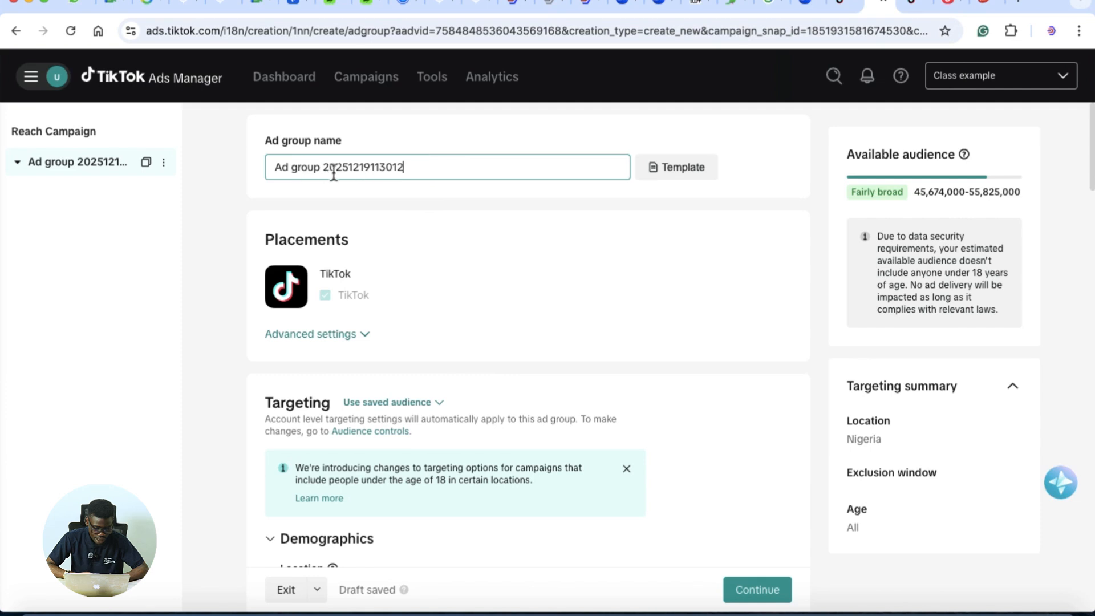
scroll(526, 264, down, 2)
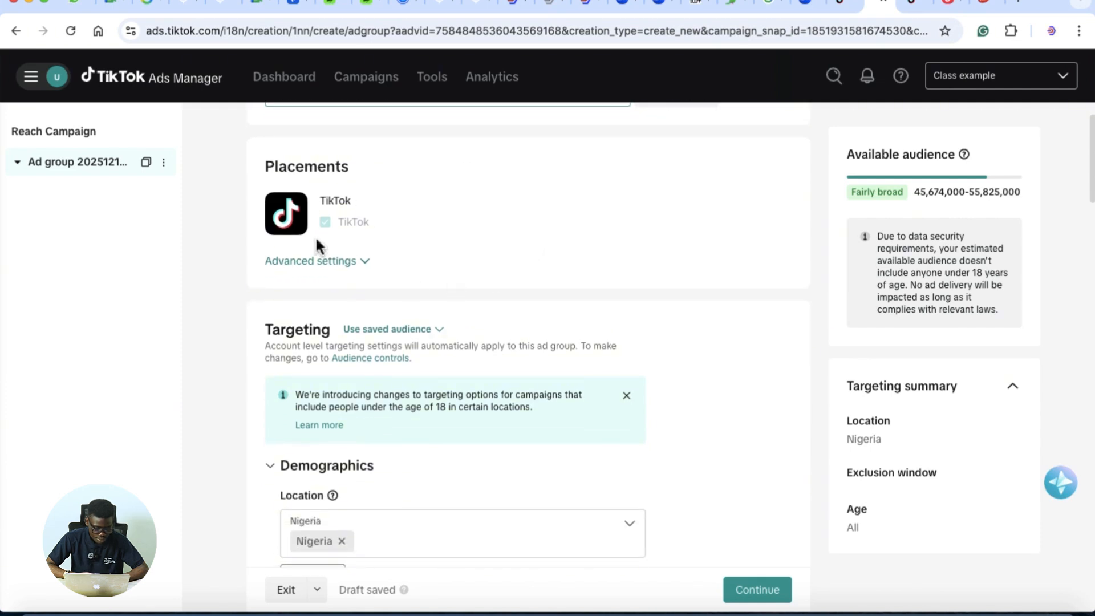
mouse_move(342, 219)
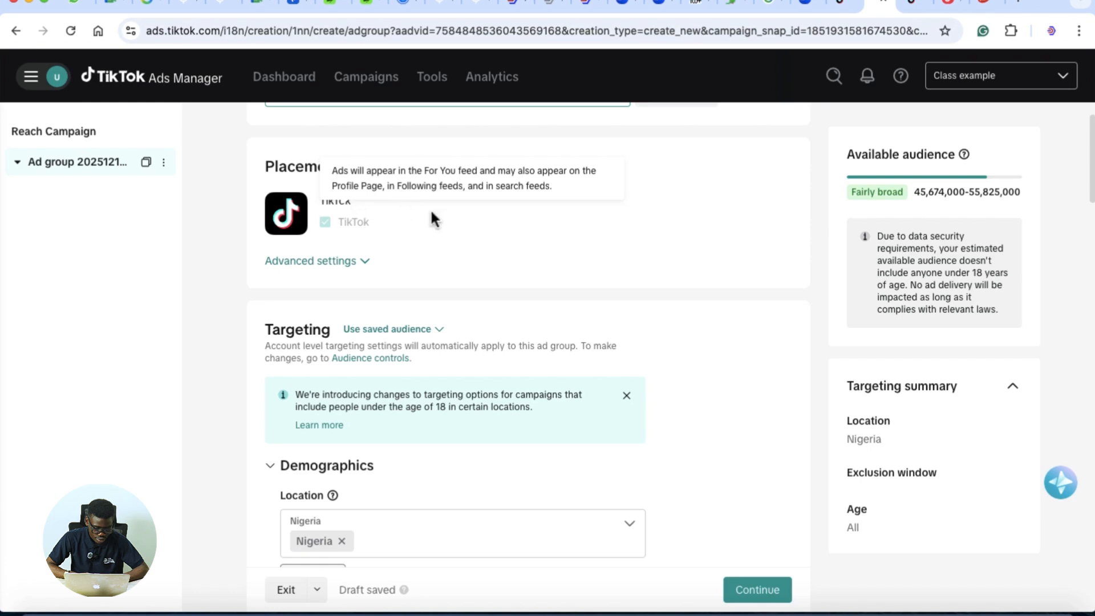
scroll(478, 245, down, 4)
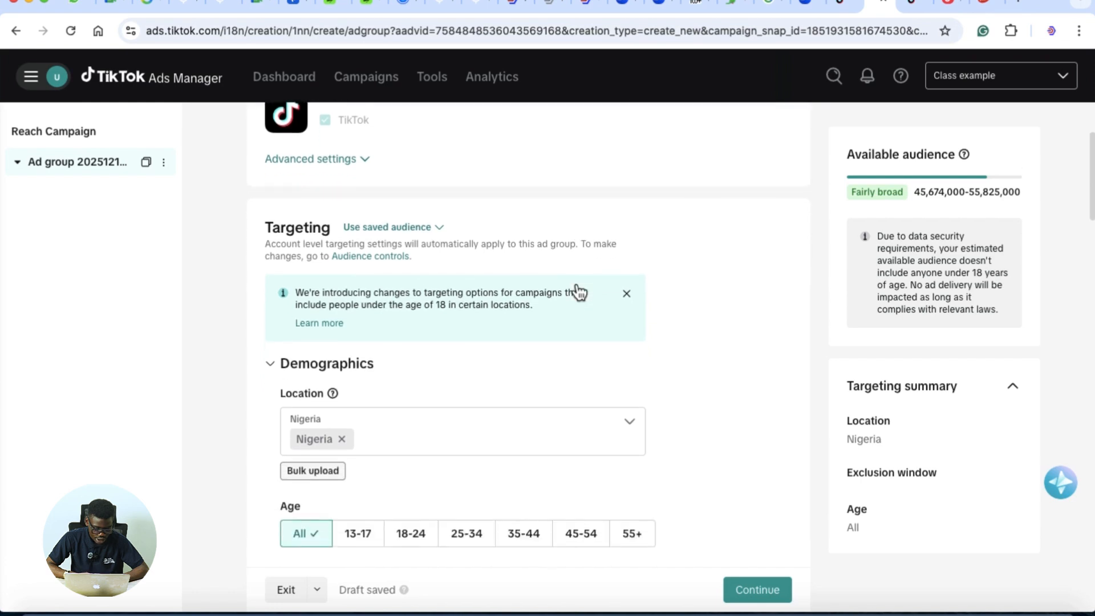
scroll(572, 279, down, 2)
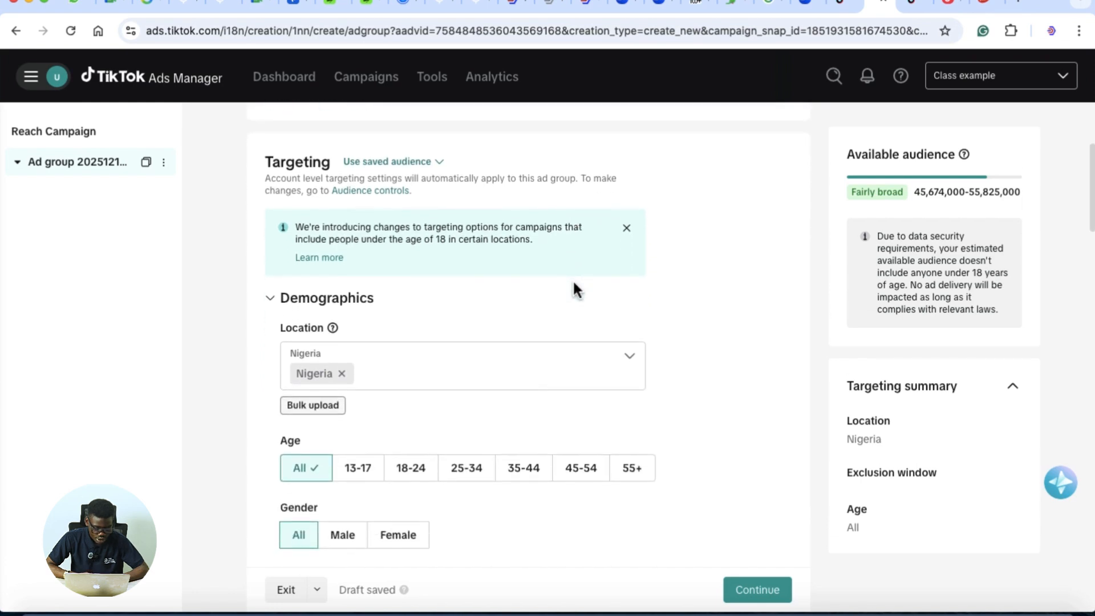
scroll(447, 282, down, 1)
scroll(450, 296, down, 2)
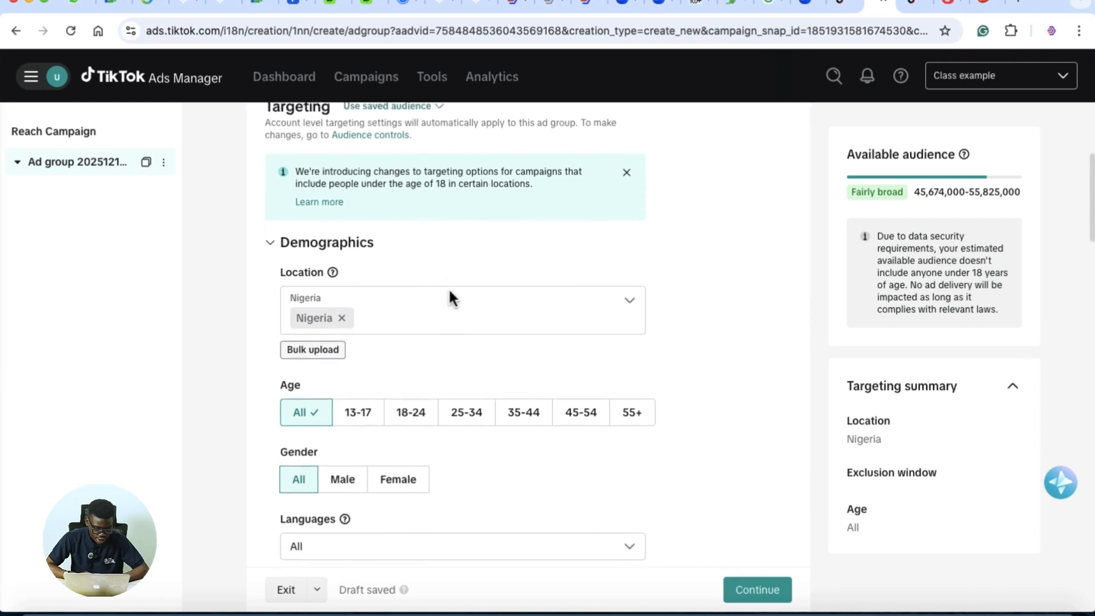
scroll(412, 303, down, 1)
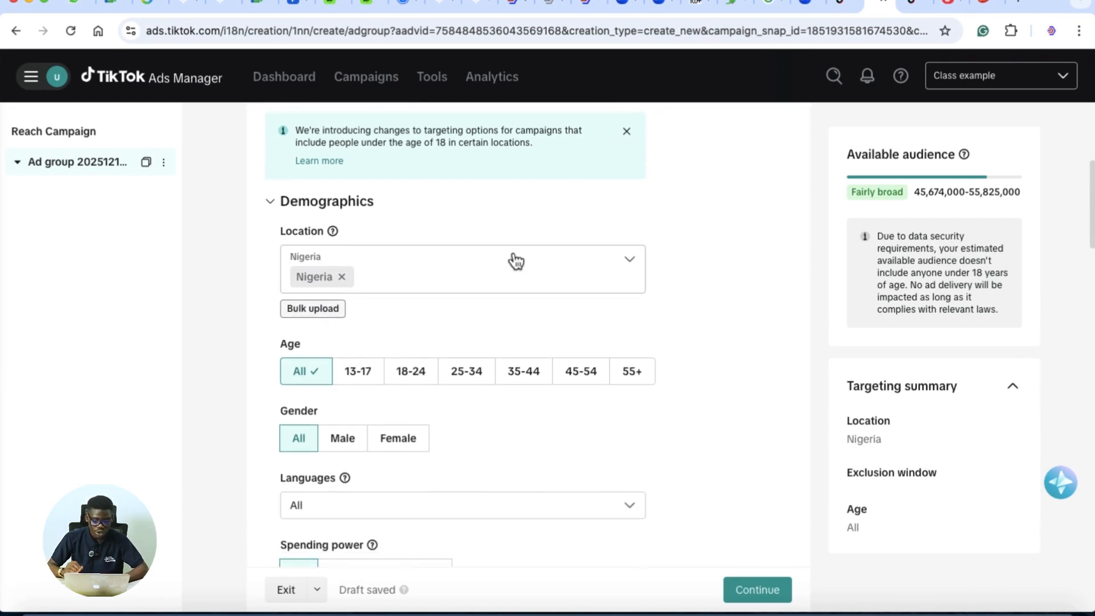
Restrict the ad group's age targeting to 25-34.
scroll(466, 247, down, 2)
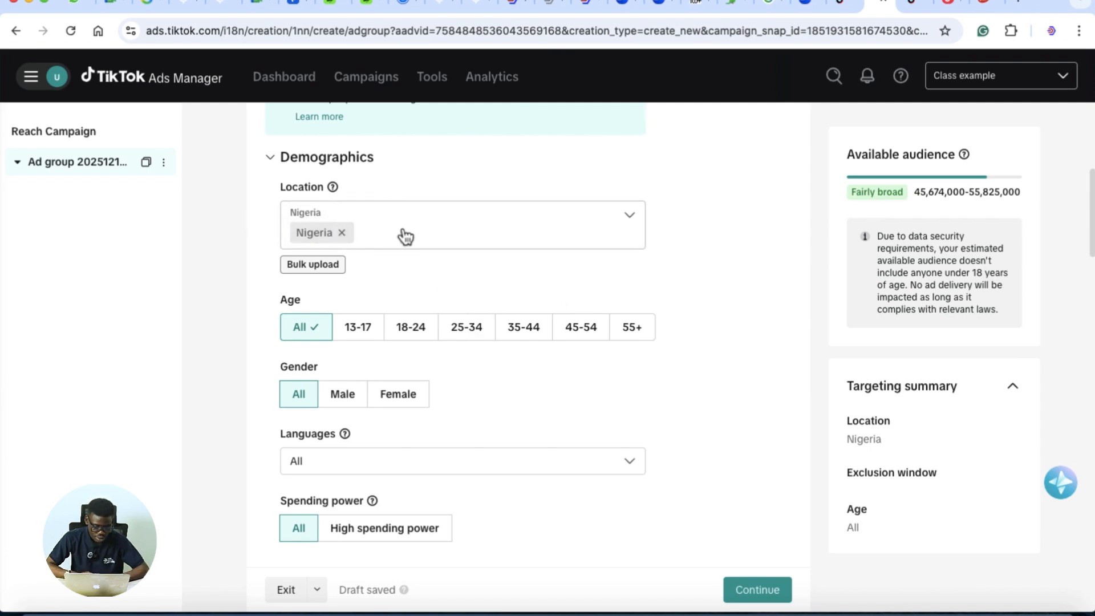
scroll(412, 243, down, 1)
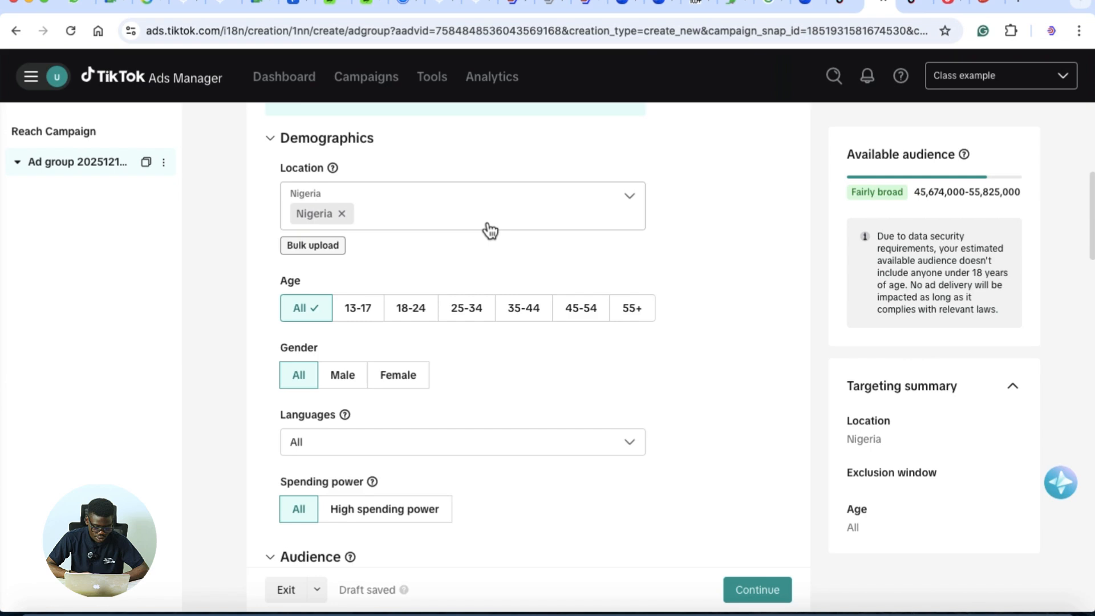
scroll(489, 229, down, 2)
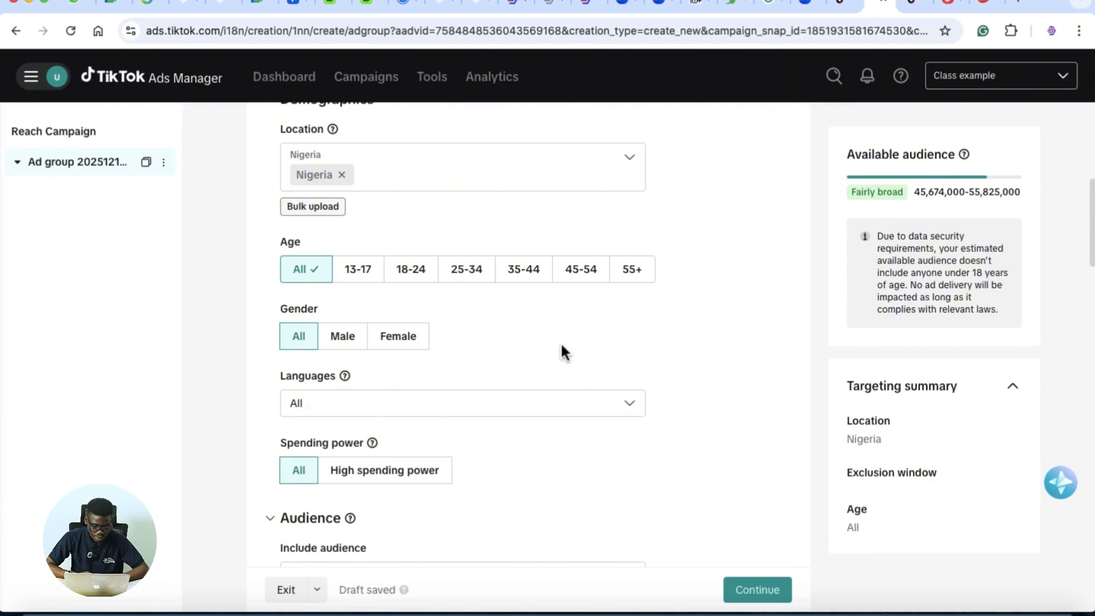
scroll(560, 341, up, 1)
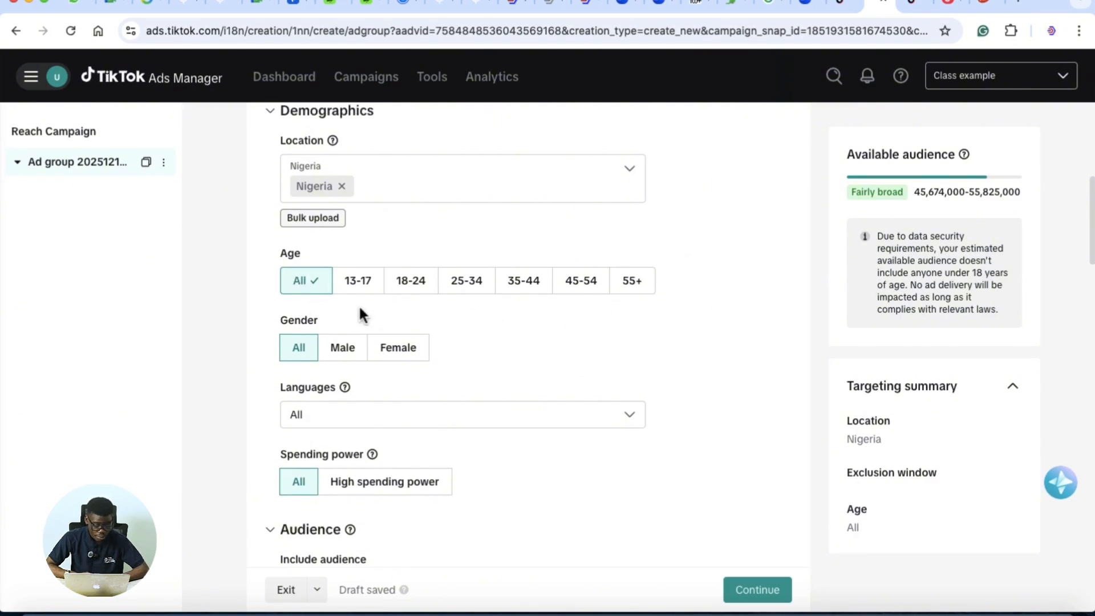
click(473, 297)
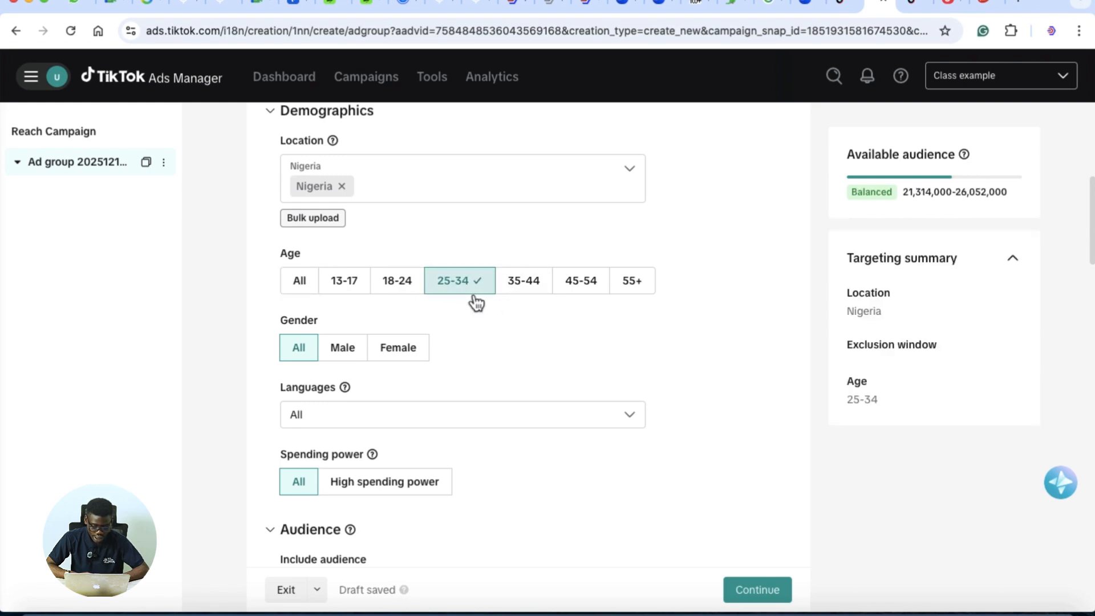
Limit the ad group's language targeting to English.
scroll(521, 329, down, 1)
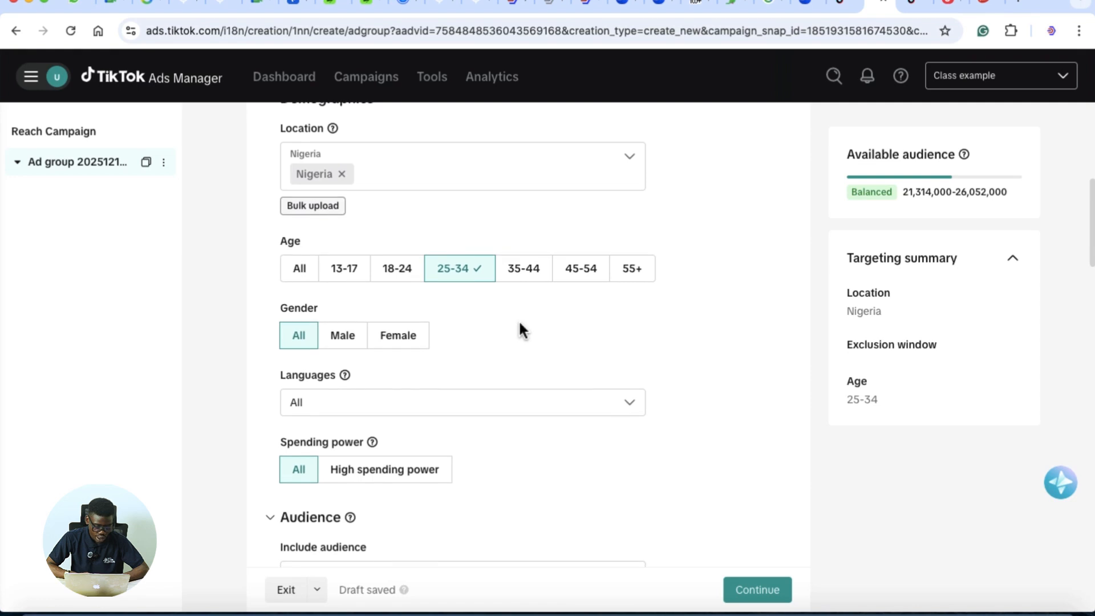
scroll(533, 298, down, 1)
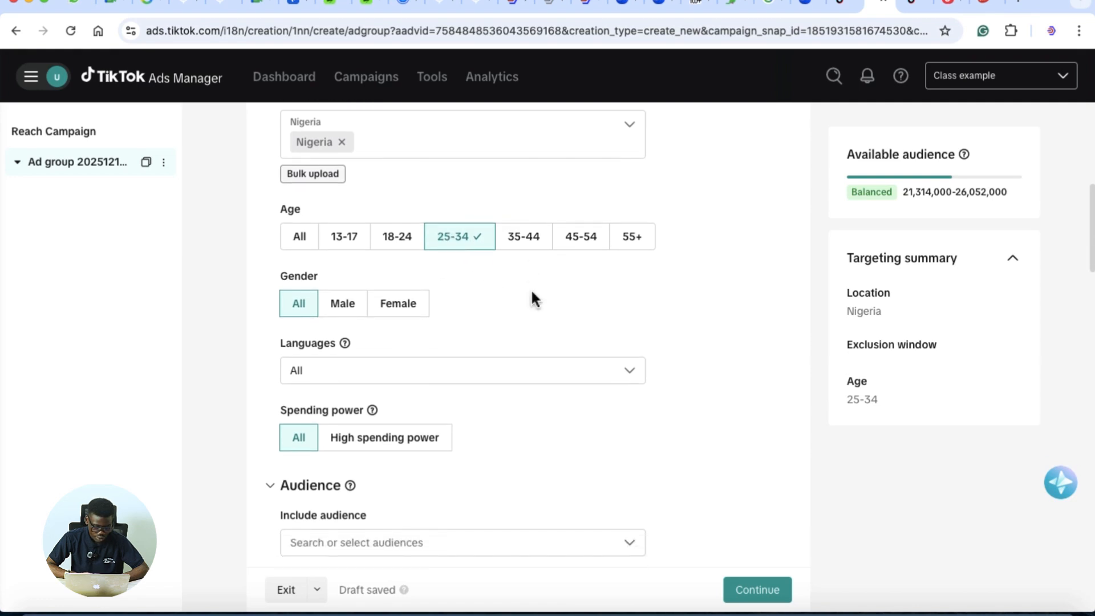
scroll(462, 268, down, 2)
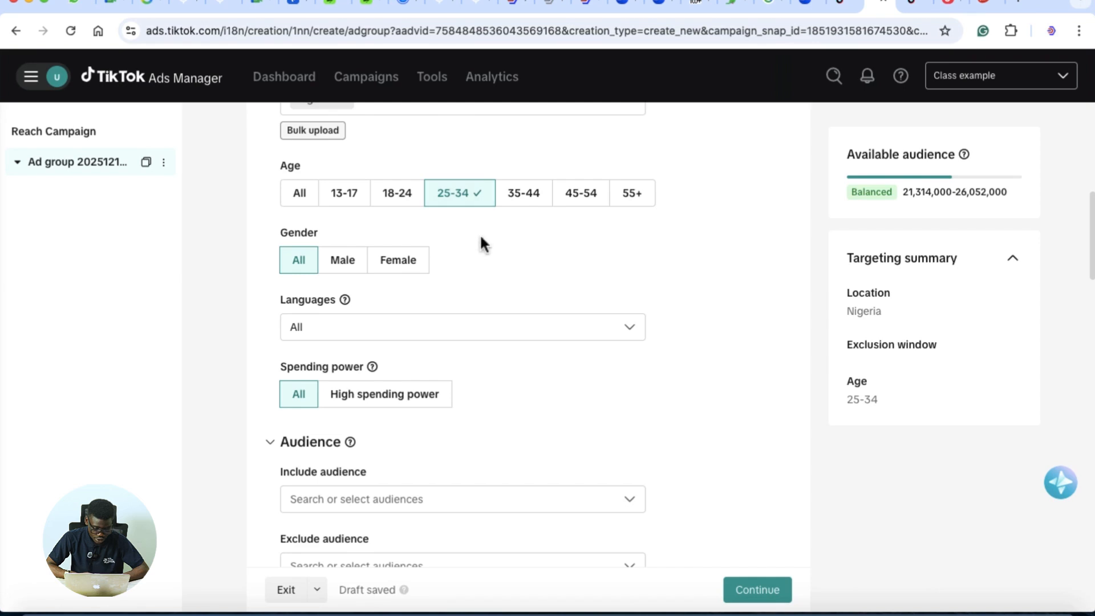
scroll(480, 242, down, 1)
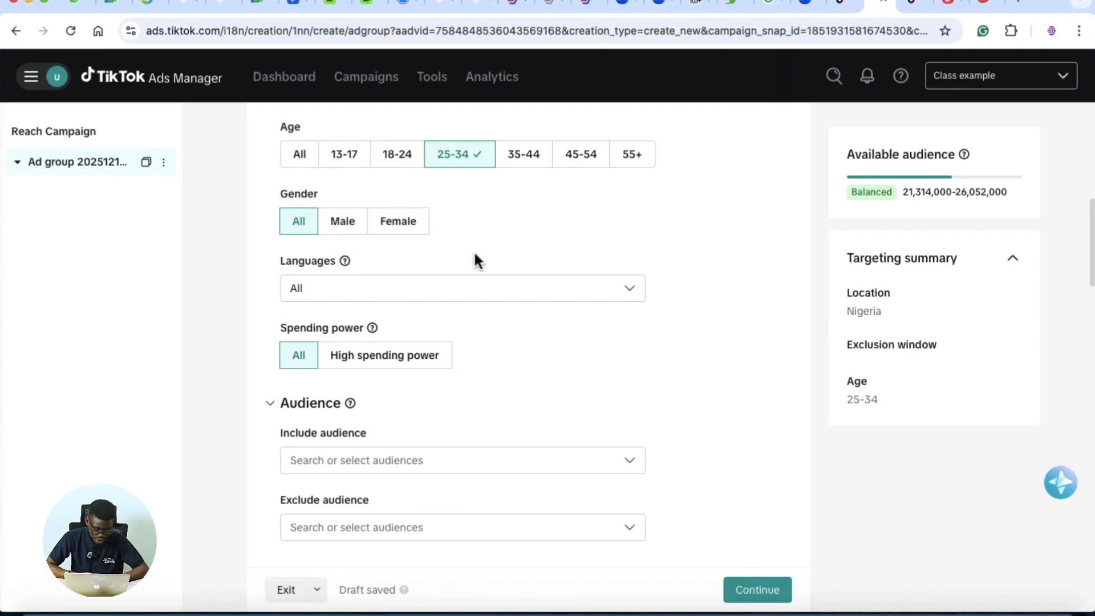
scroll(474, 258, down, 1)
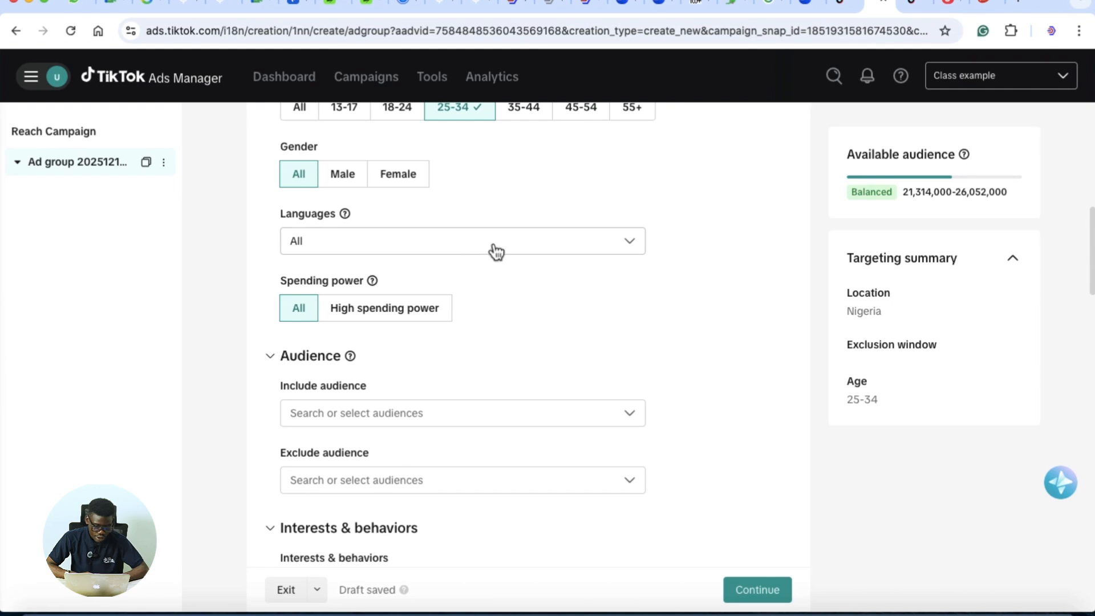
click(630, 244)
click(535, 274)
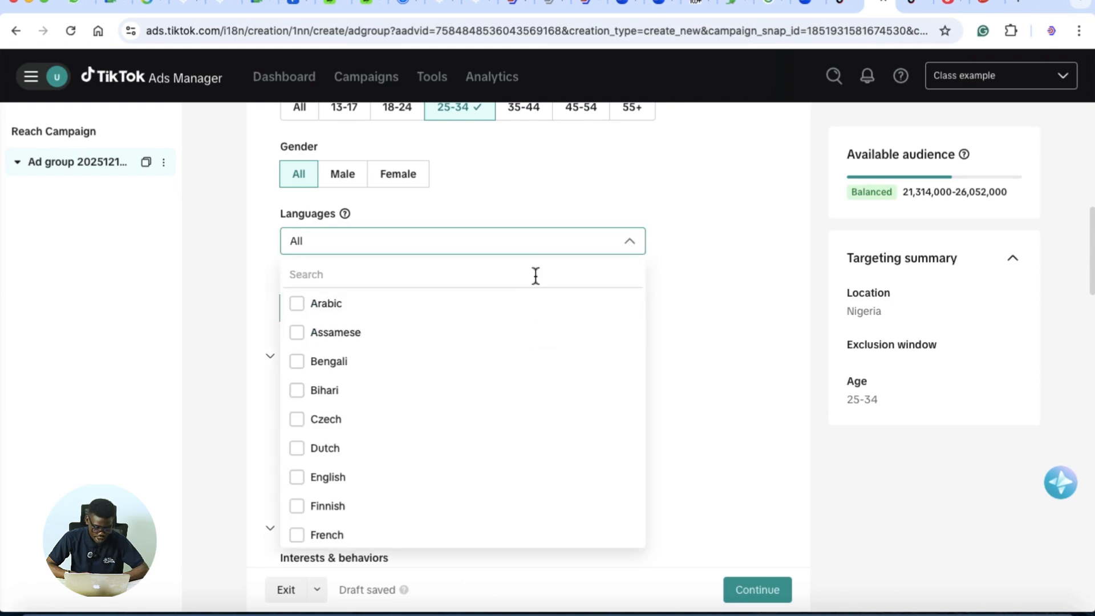
text(eng)
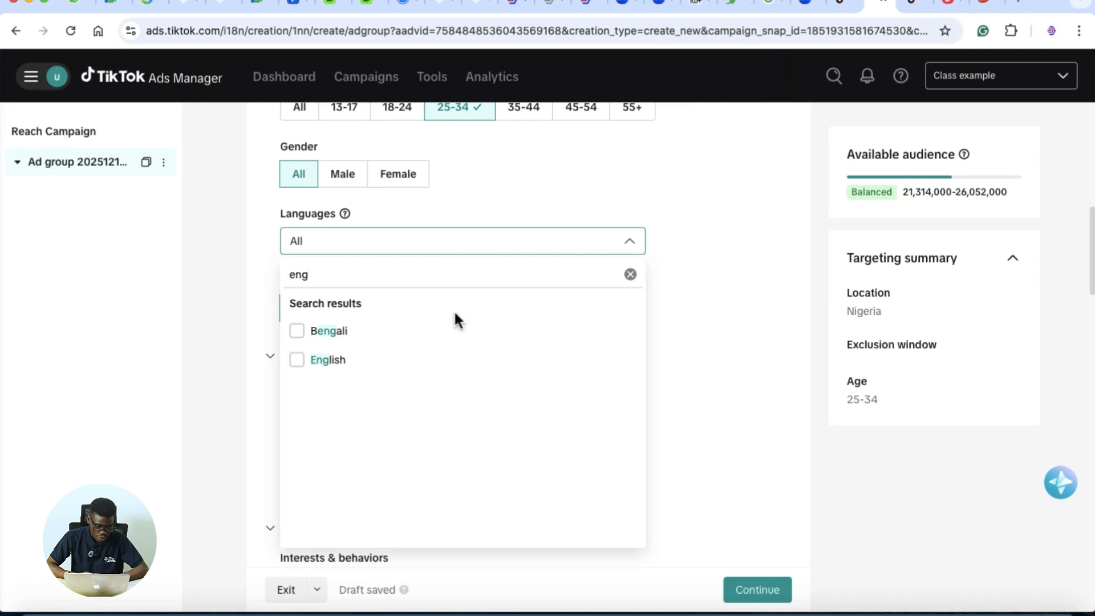
click(396, 361)
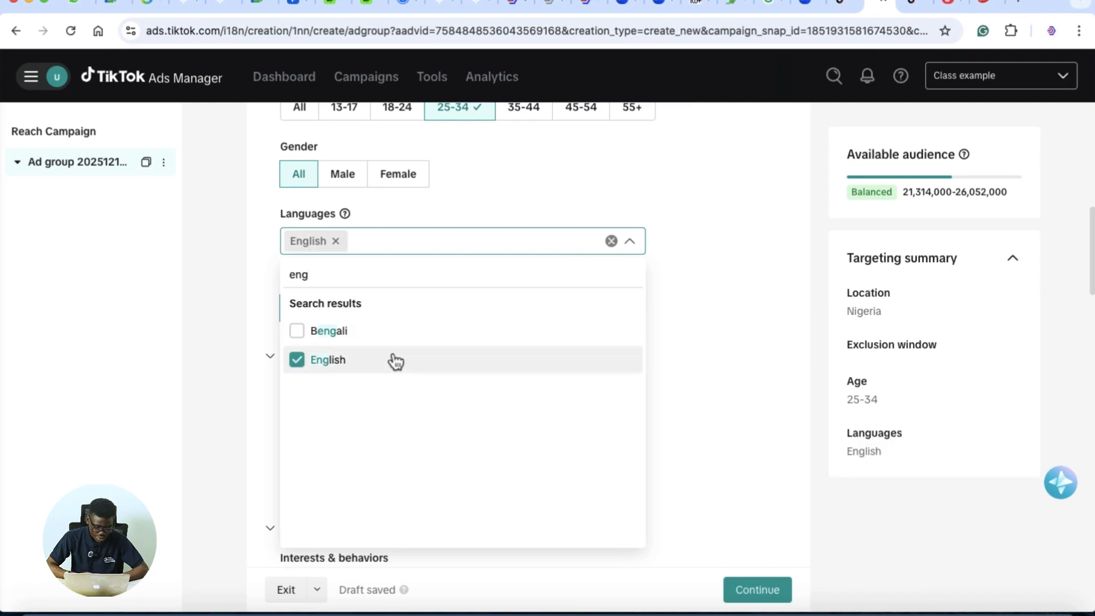
click(633, 242)
Try the High spending power option to check its effect on the available audience, and restore spending power to All.
scroll(721, 312, down, 1)
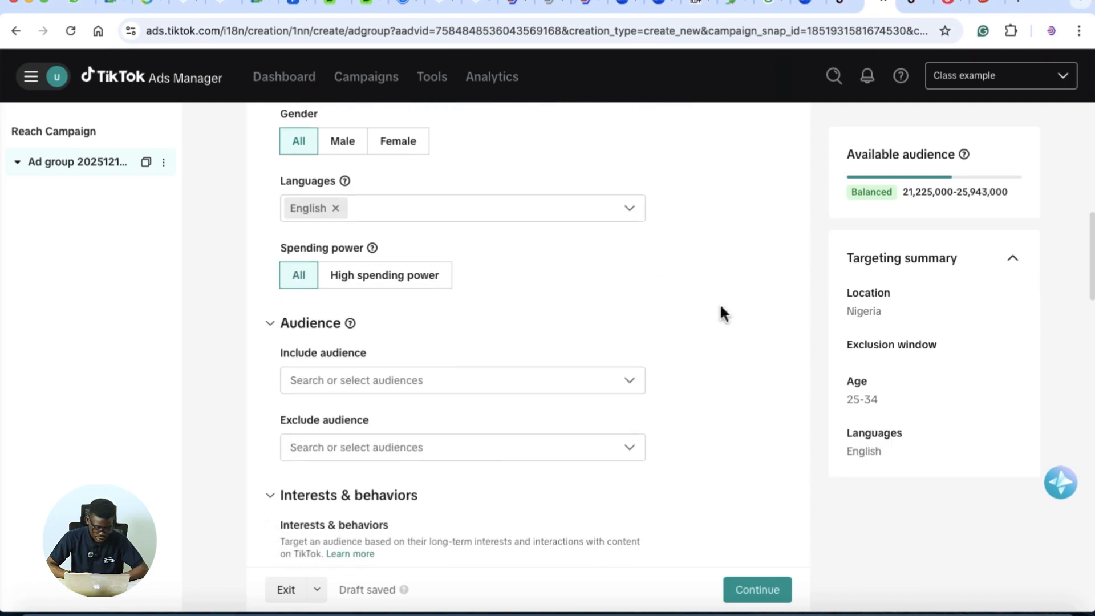
scroll(501, 307, down, 1)
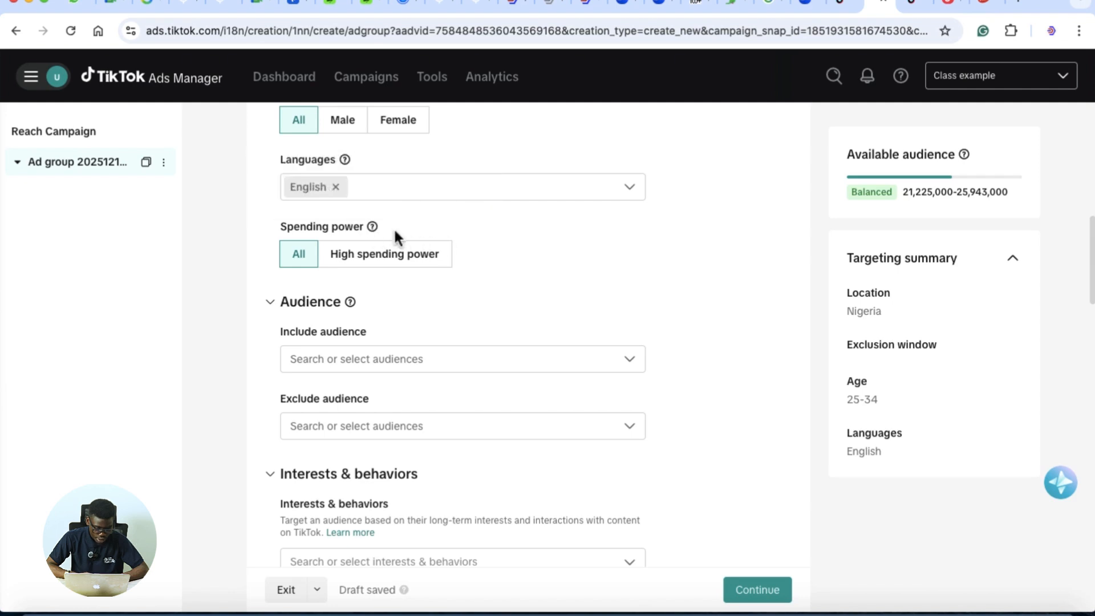
mouse_move(374, 225)
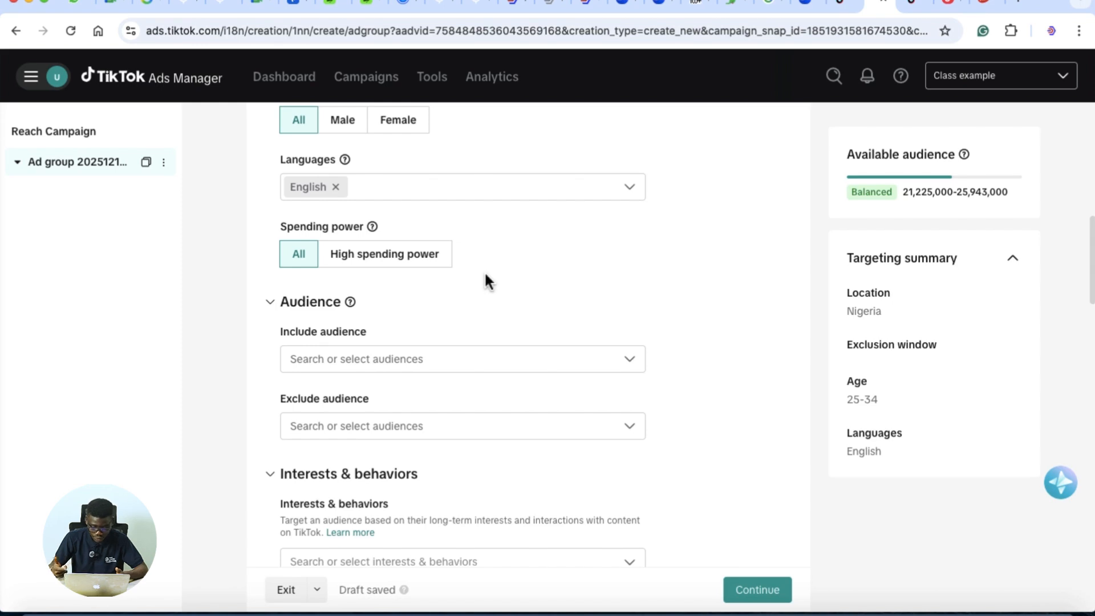
click(384, 268)
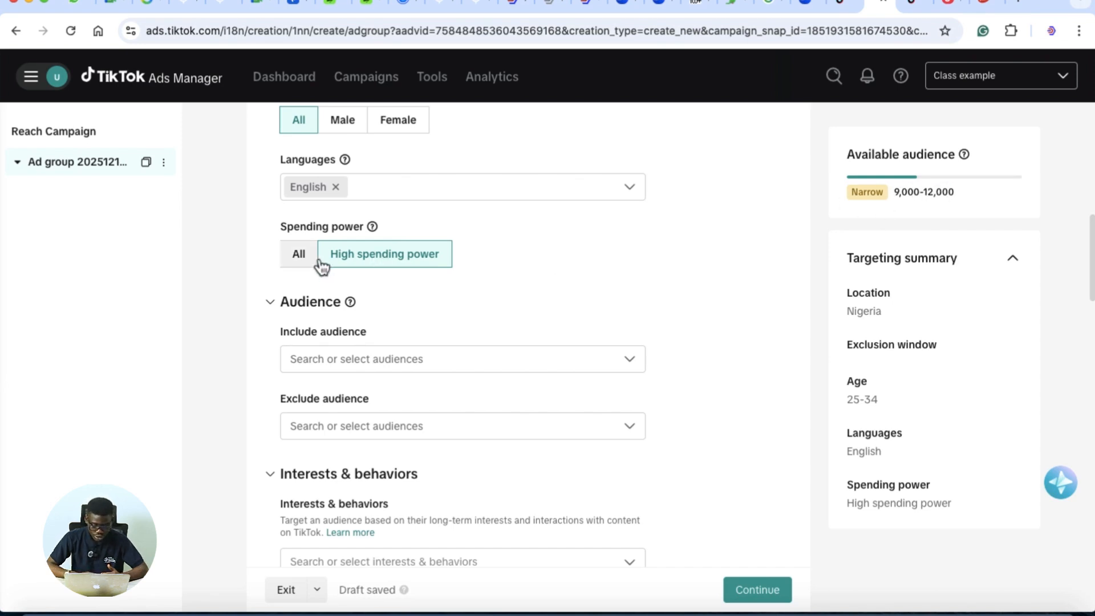
click(299, 255)
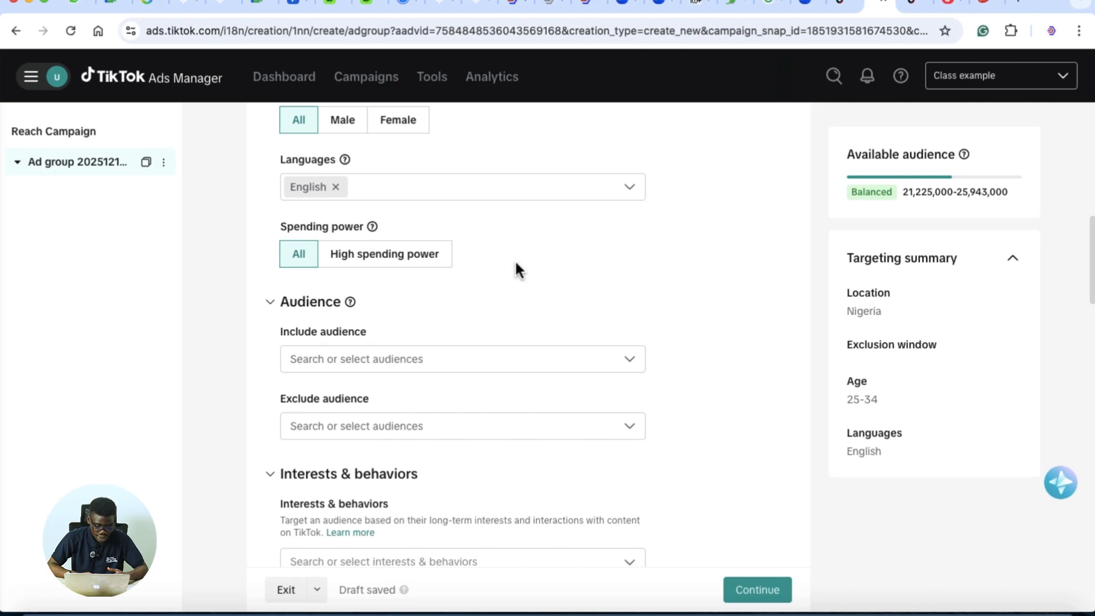
Check the ad group's Include audience choices across the All, Custom and Lookalike lists without selecting an audience.
scroll(698, 318, down, 3)
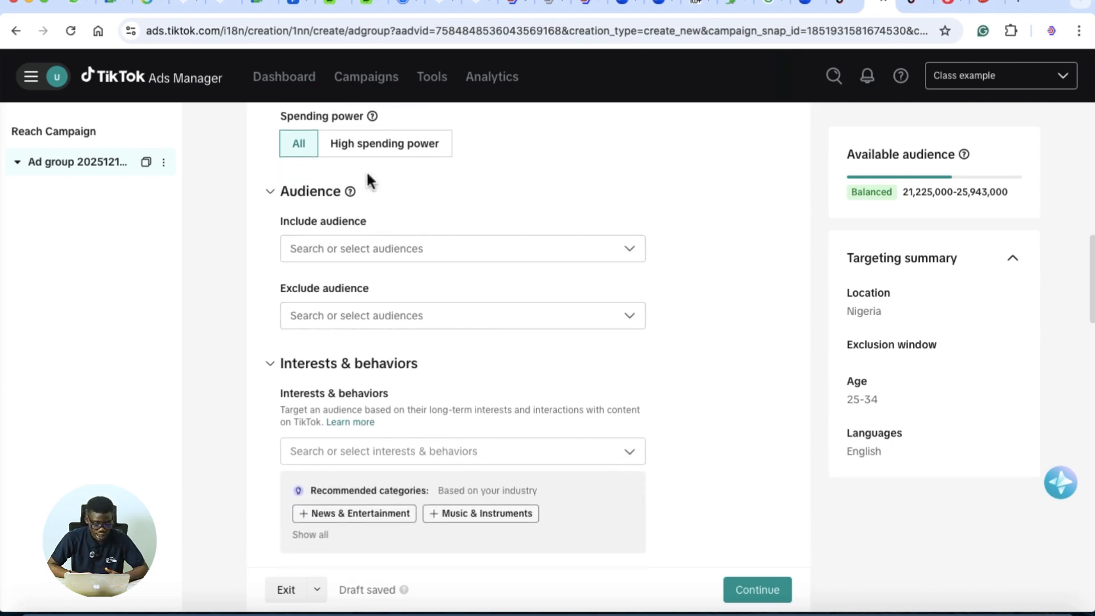
scroll(416, 203, down, 1)
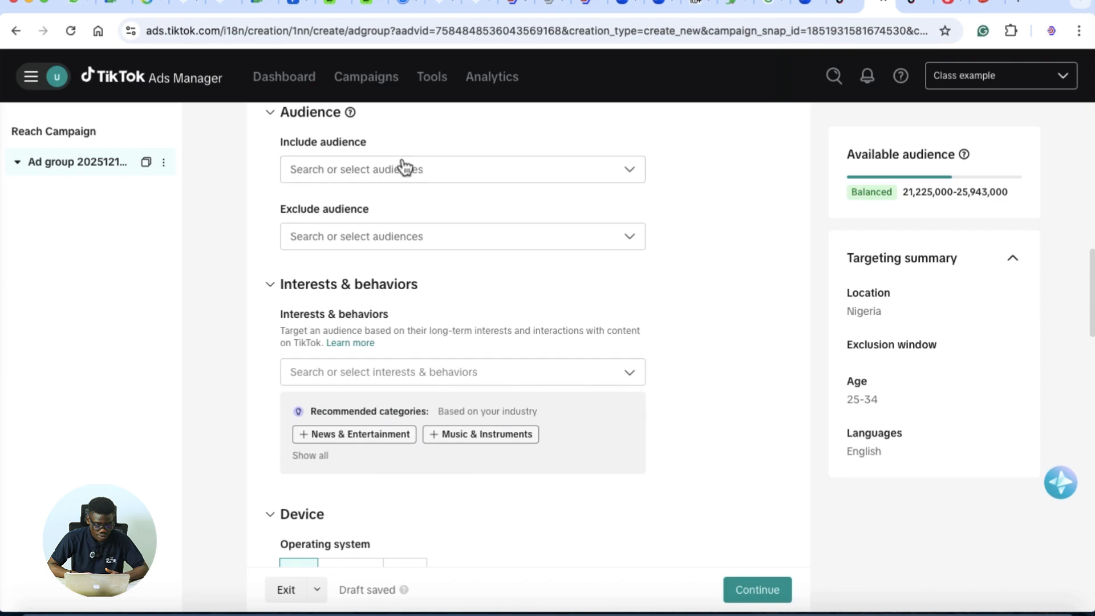
click(432, 178)
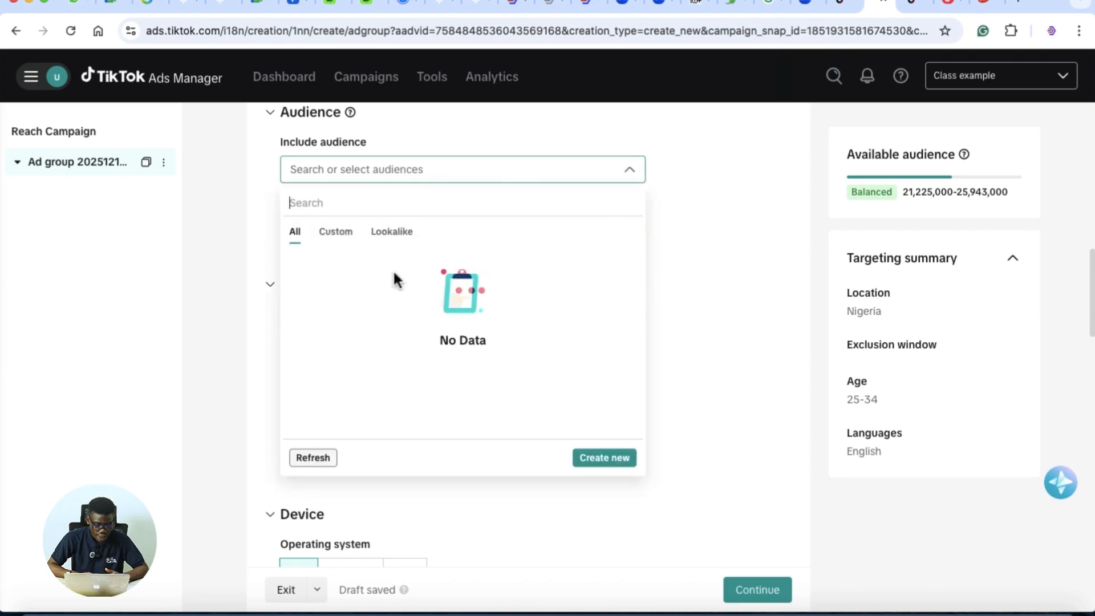
click(345, 237)
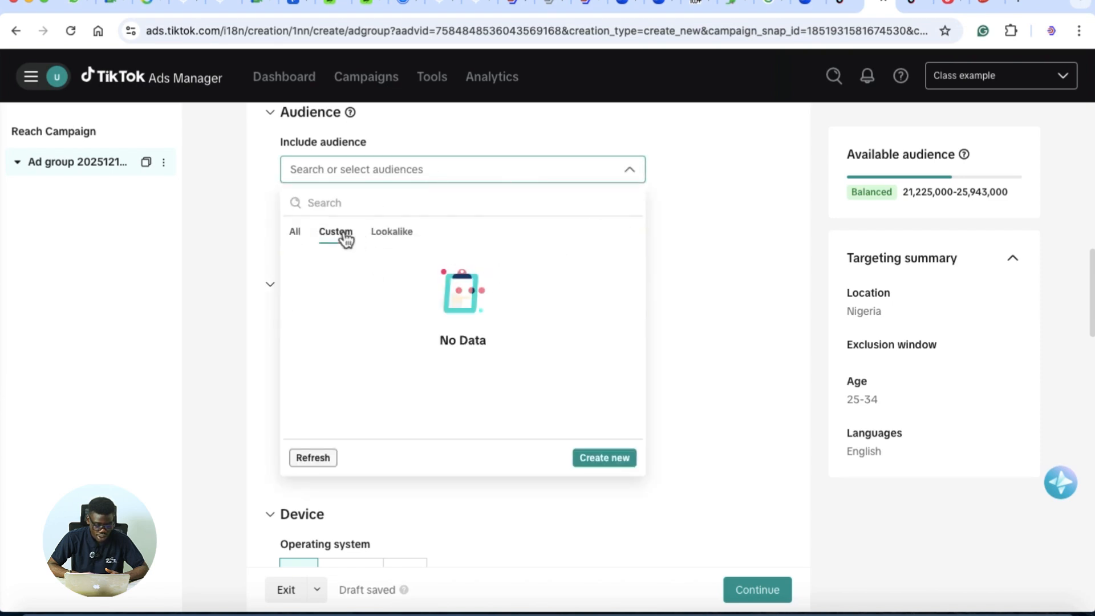
click(399, 237)
click(340, 236)
click(296, 240)
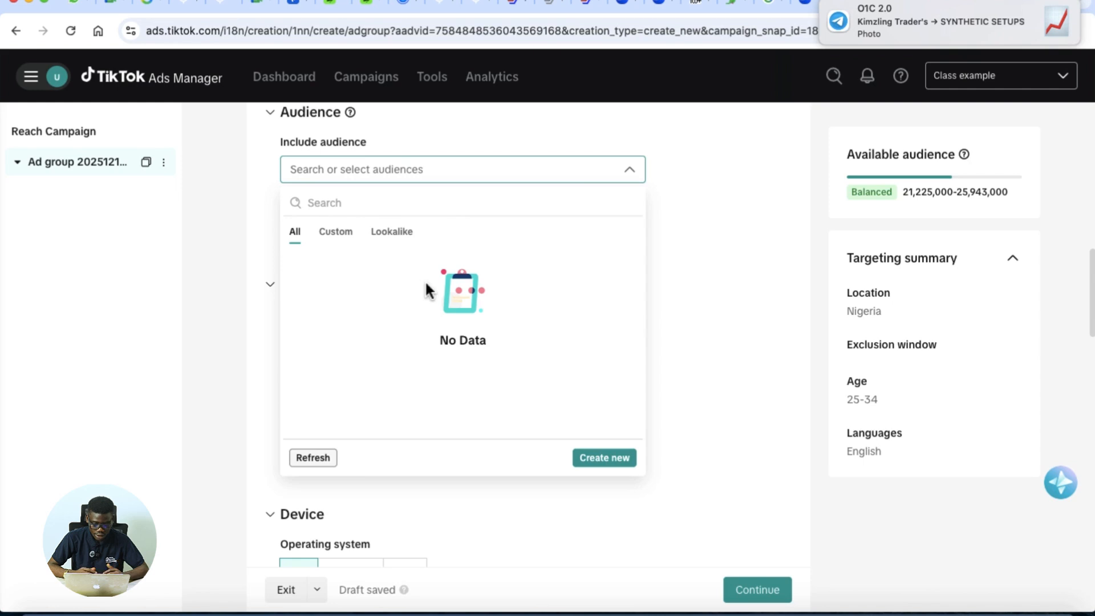
click(634, 170)
click(635, 177)
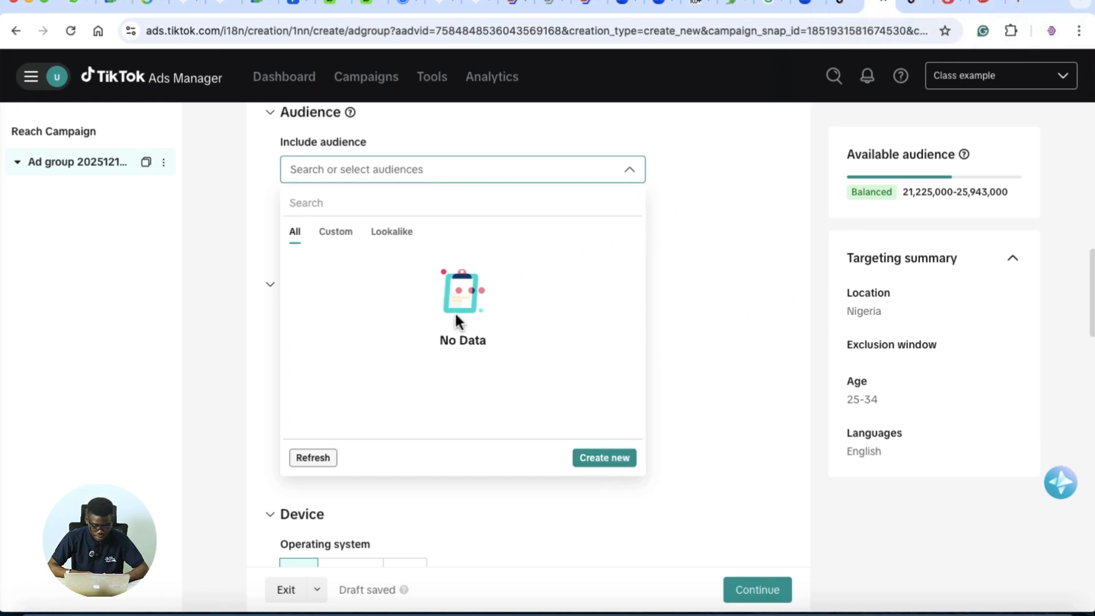
click(639, 178)
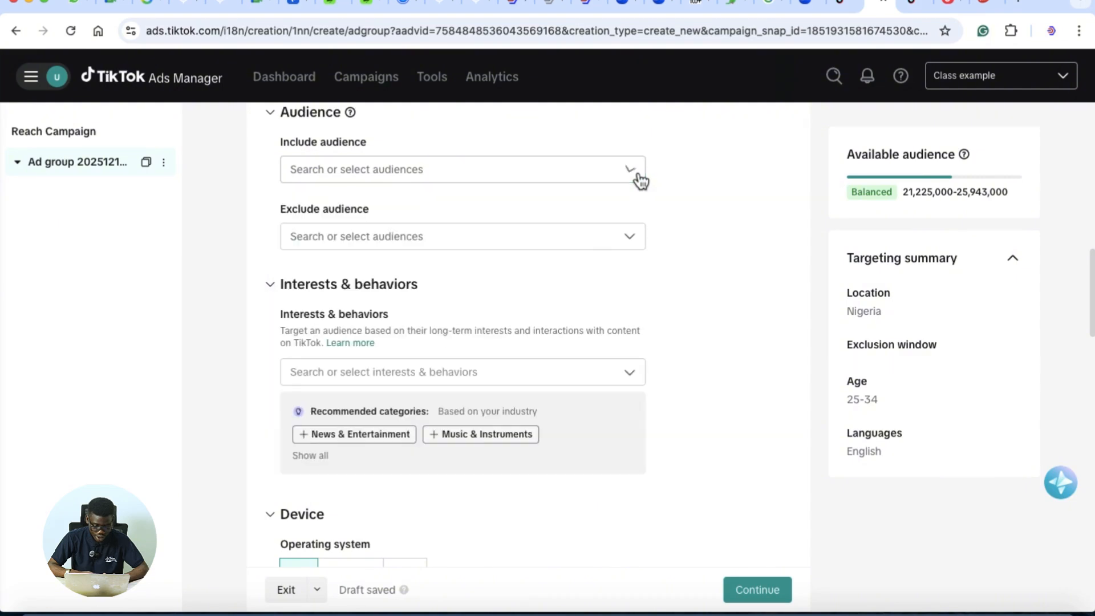
Look through the Interests categories available under the ad group's Interests & behaviors targeting.
scroll(553, 257, down, 3)
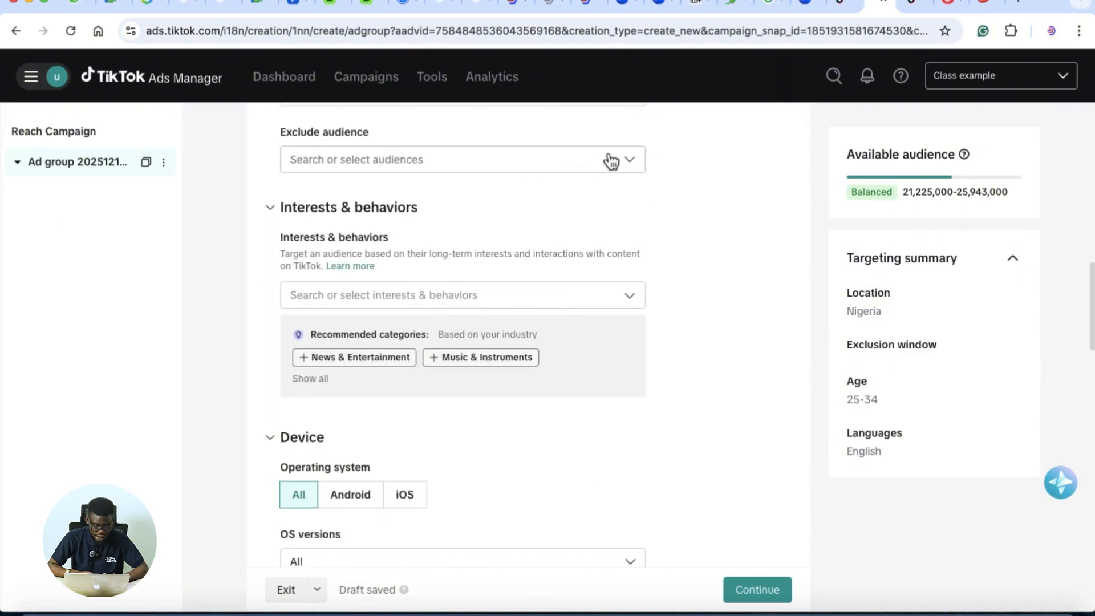
scroll(549, 221, up, 6)
scroll(519, 351, down, 4)
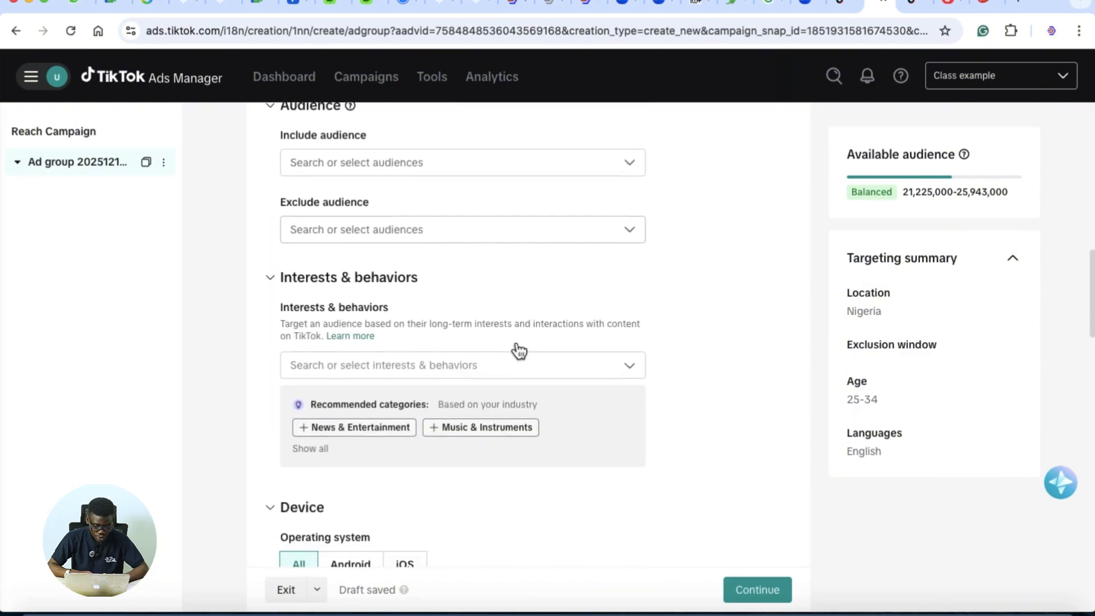
scroll(519, 351, down, 1)
scroll(422, 254, down, 1)
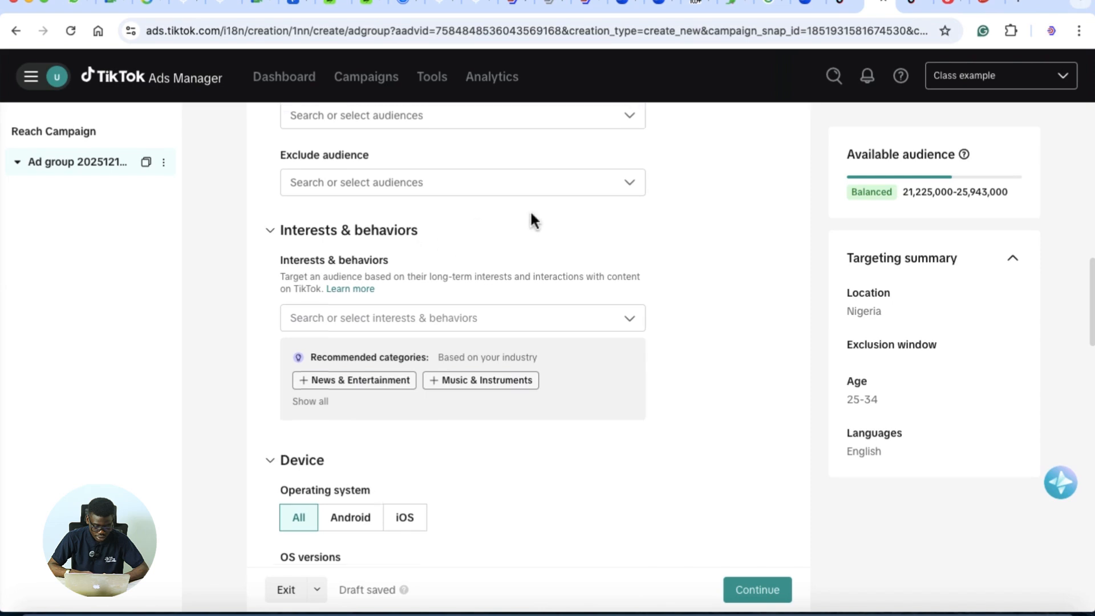
scroll(534, 221, down, 3)
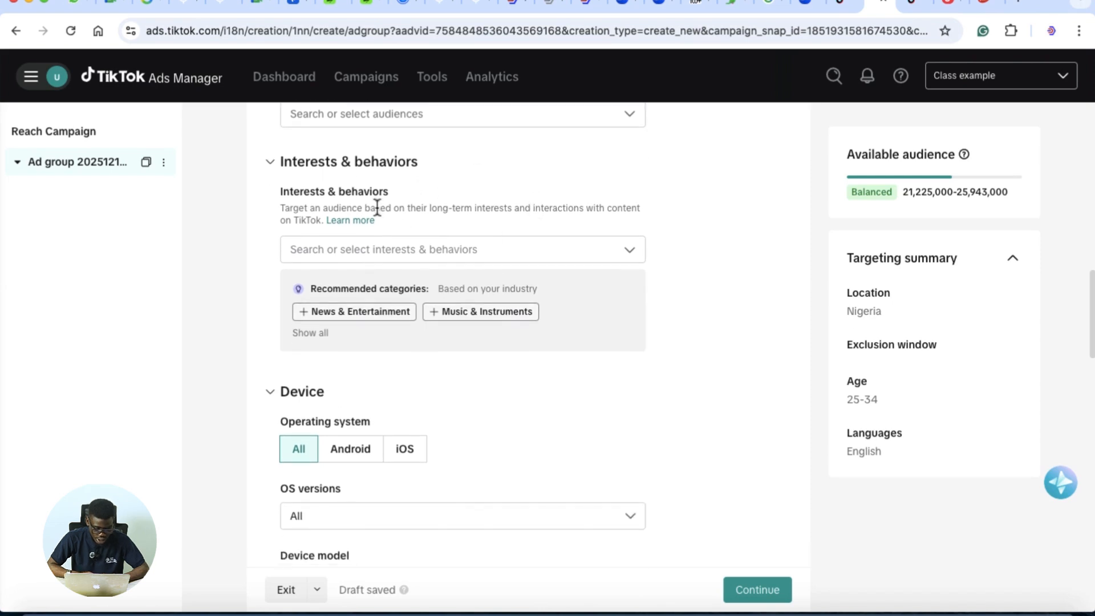
scroll(377, 207, down, 1)
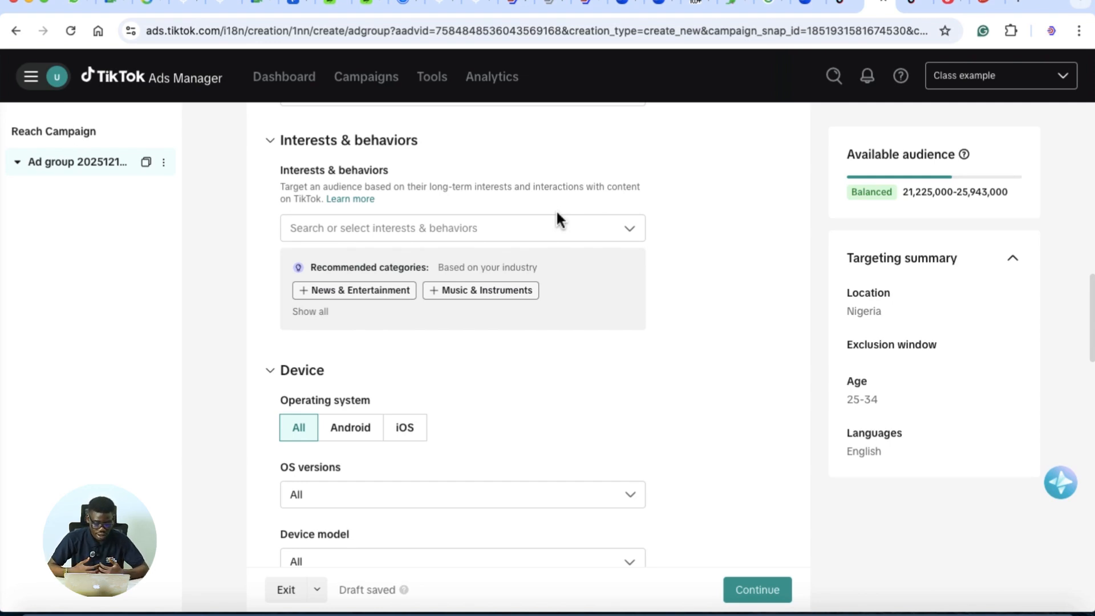
click(620, 228)
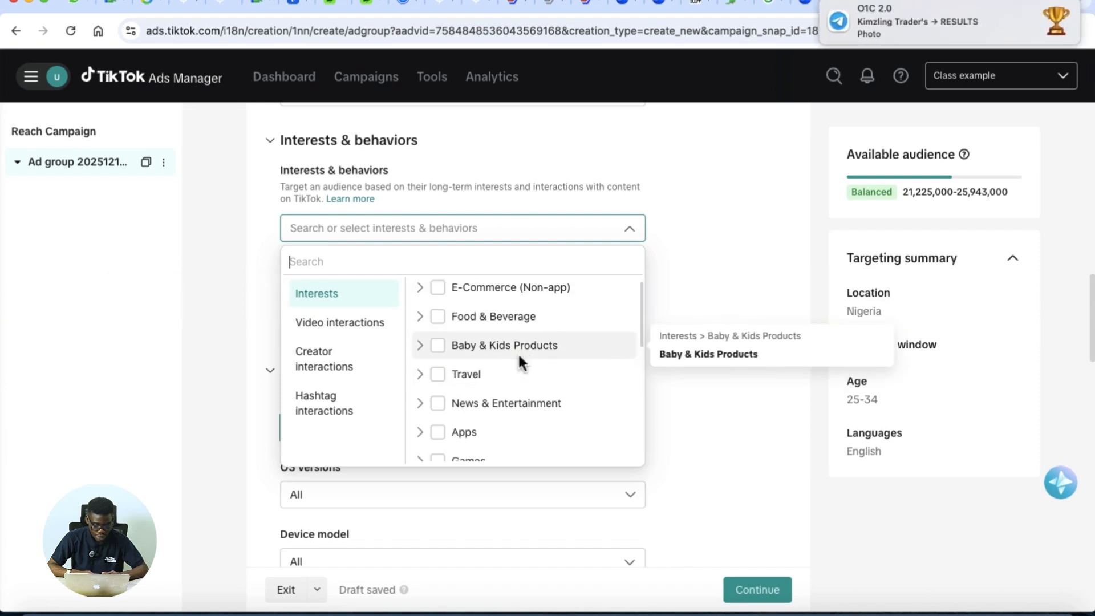
scroll(520, 356, down, 1)
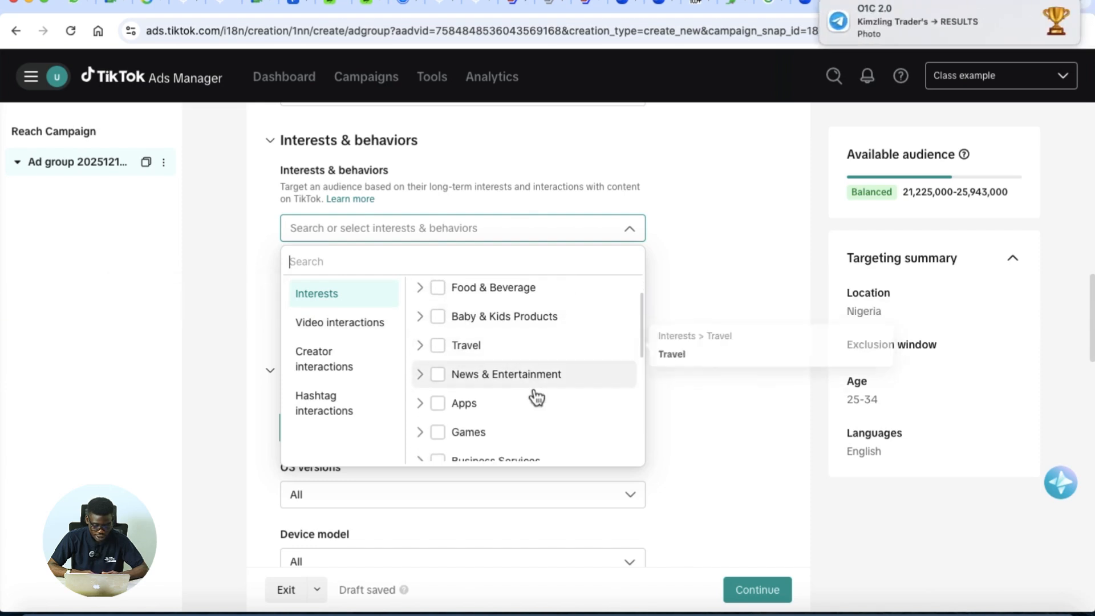
scroll(533, 393, down, 1)
scroll(536, 396, down, 1)
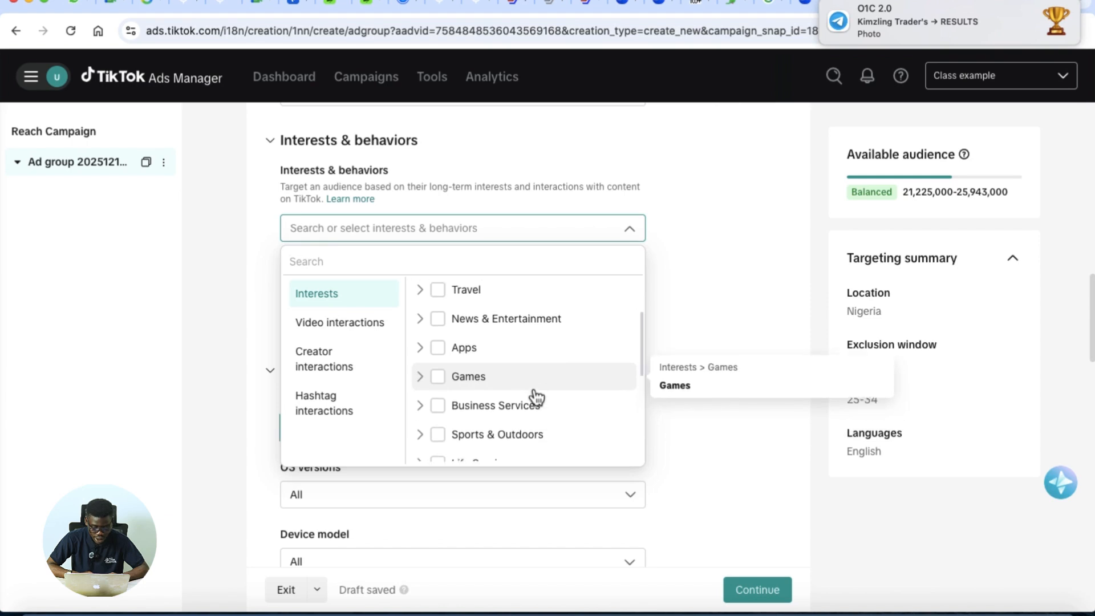
scroll(536, 397, down, 2)
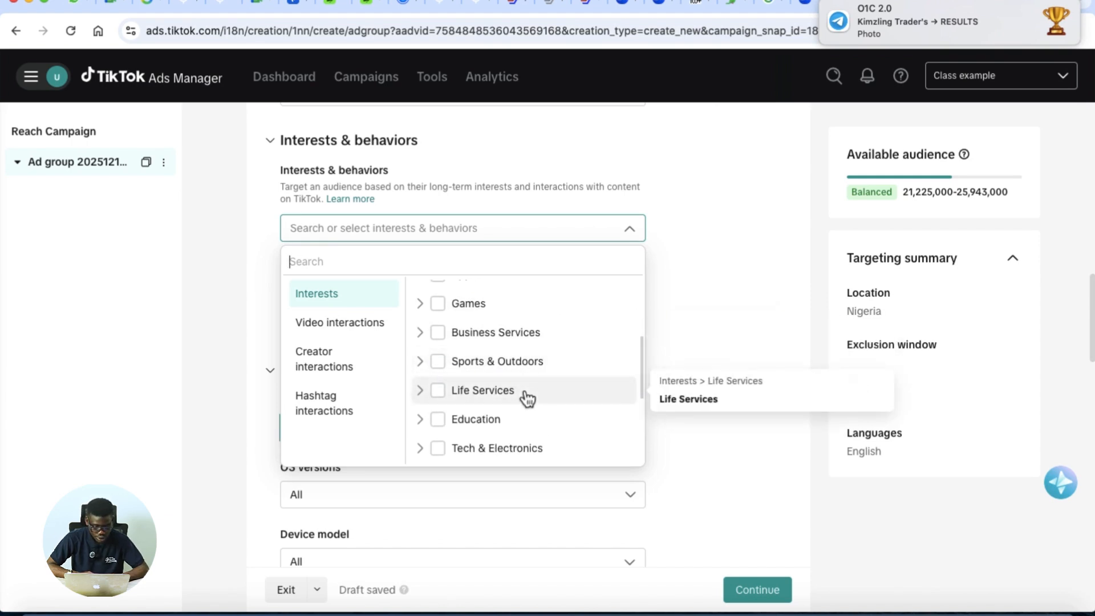
Look through the Video interactions categories in Interests & behaviors and close the list without selecting any.
click(335, 340)
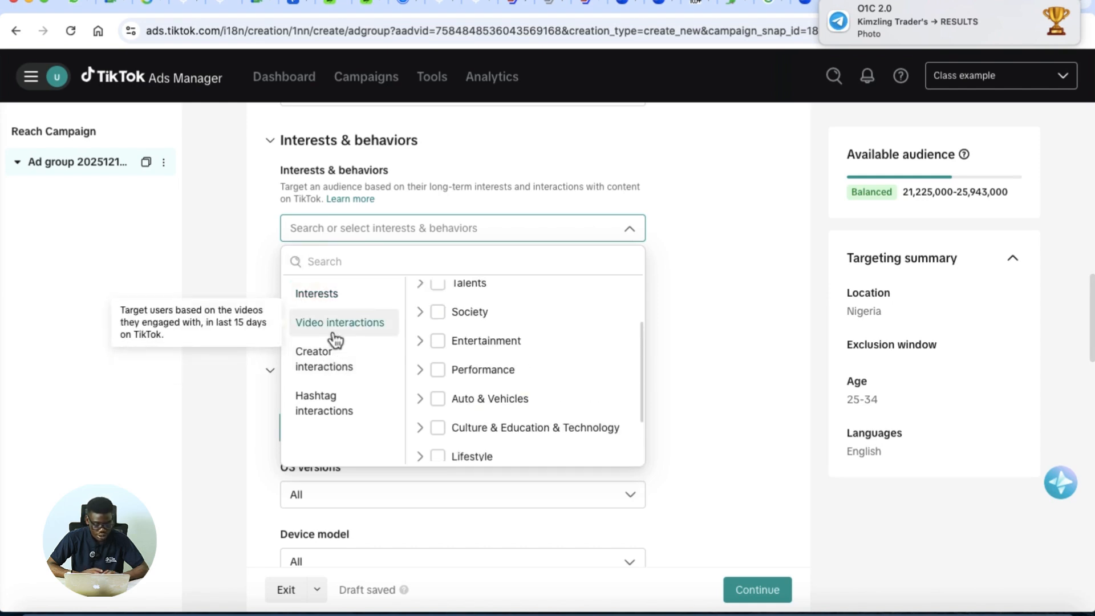
scroll(550, 320, up, 3)
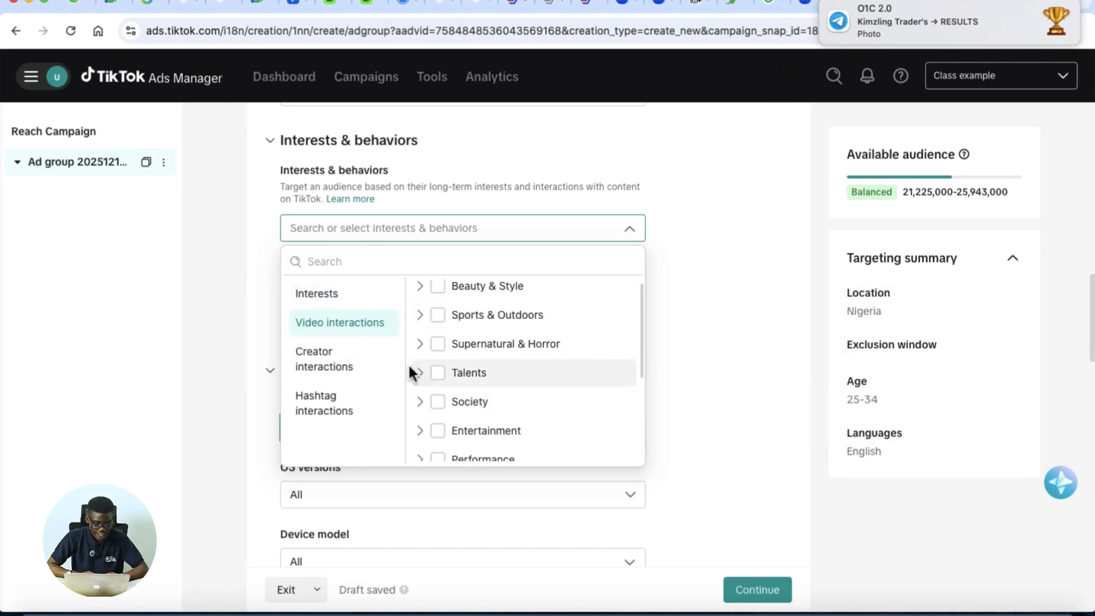
scroll(549, 384, up, 1)
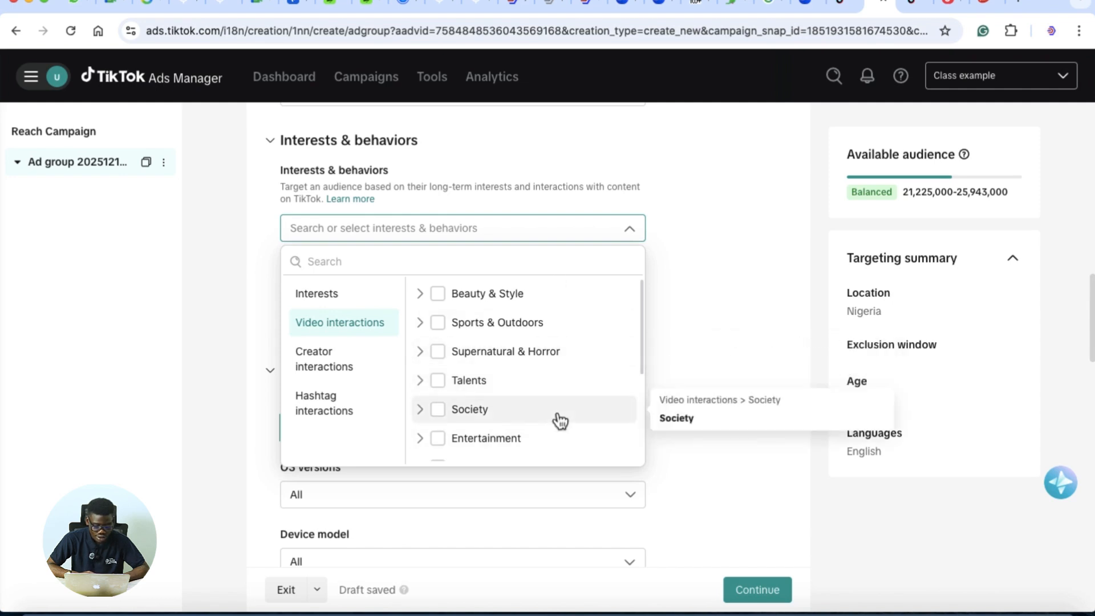
click(635, 238)
click(635, 238)
click(706, 270)
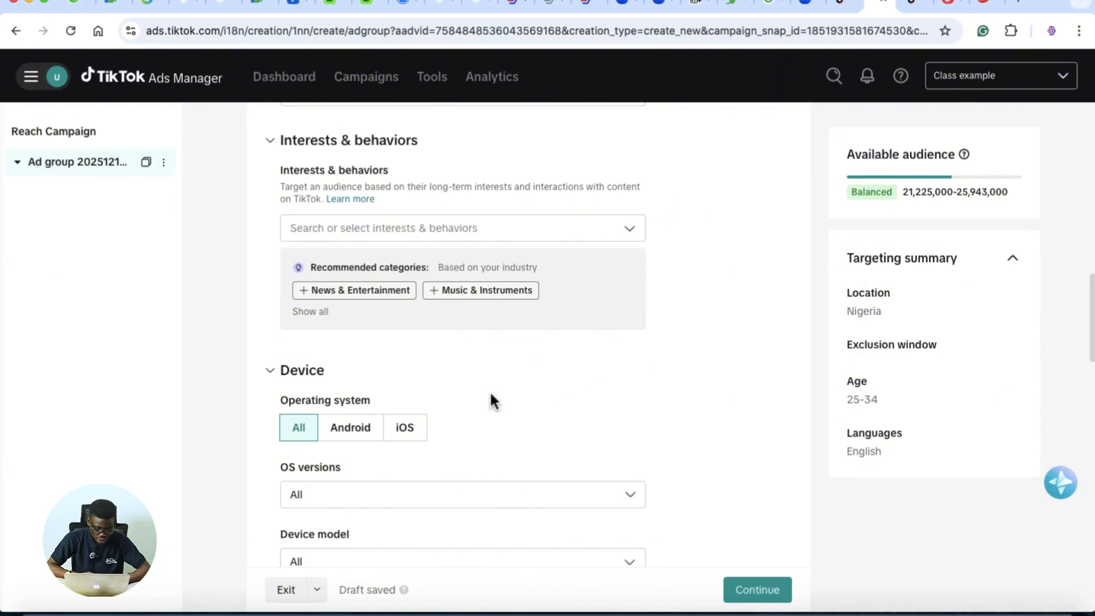
Add the Beauty & Personal Care interest to the ad group's Interests & behaviors targeting.
scroll(490, 401, down, 1)
scroll(482, 359, up, 3)
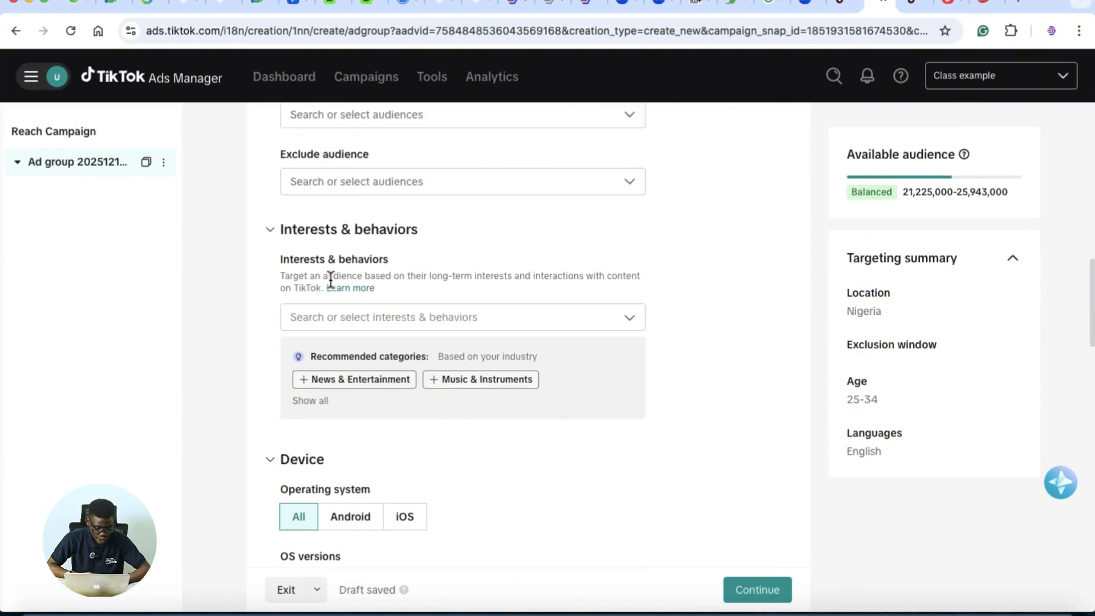
click(434, 319)
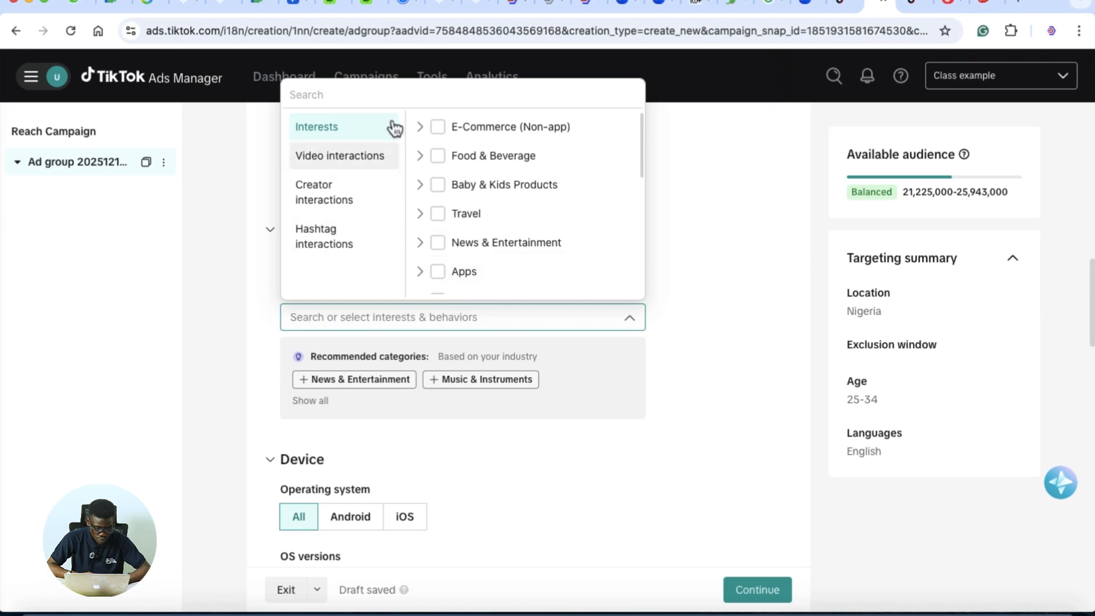
scroll(450, 211, down, 1)
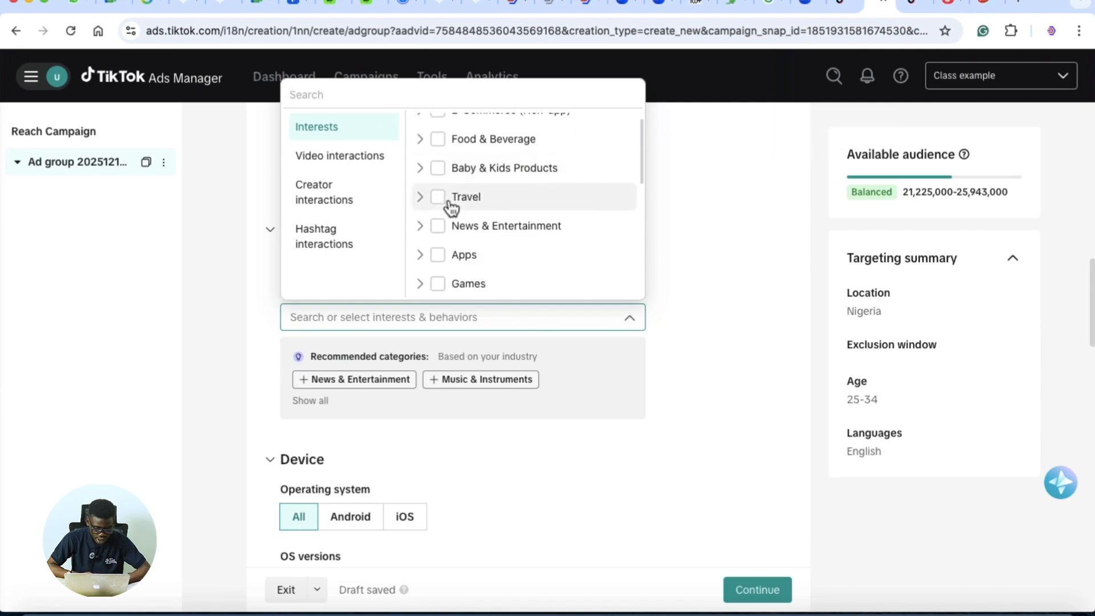
scroll(450, 209, down, 3)
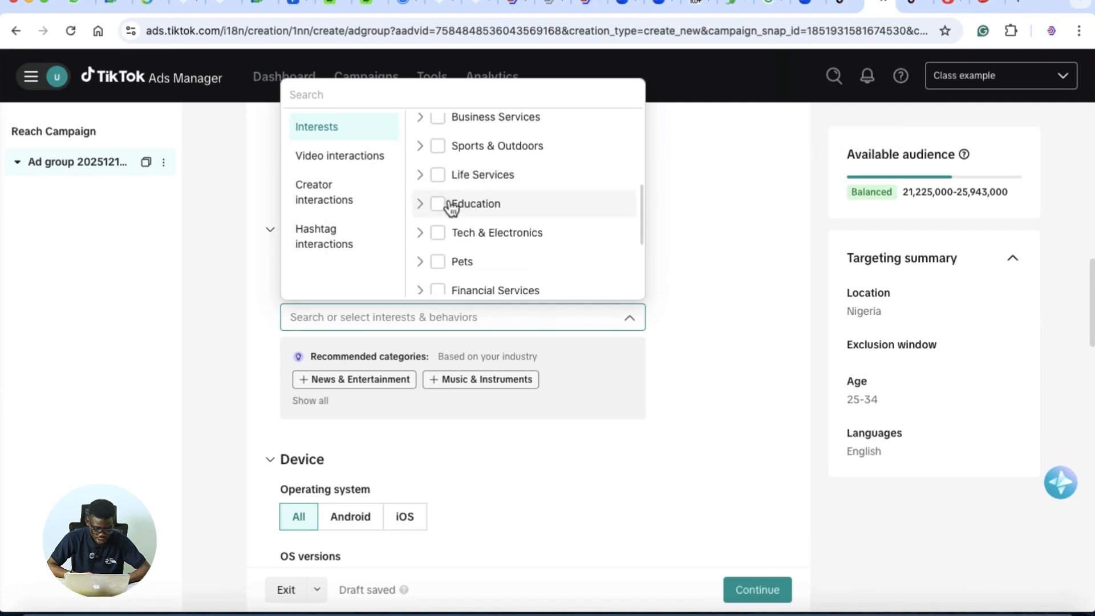
scroll(509, 212, down, 5)
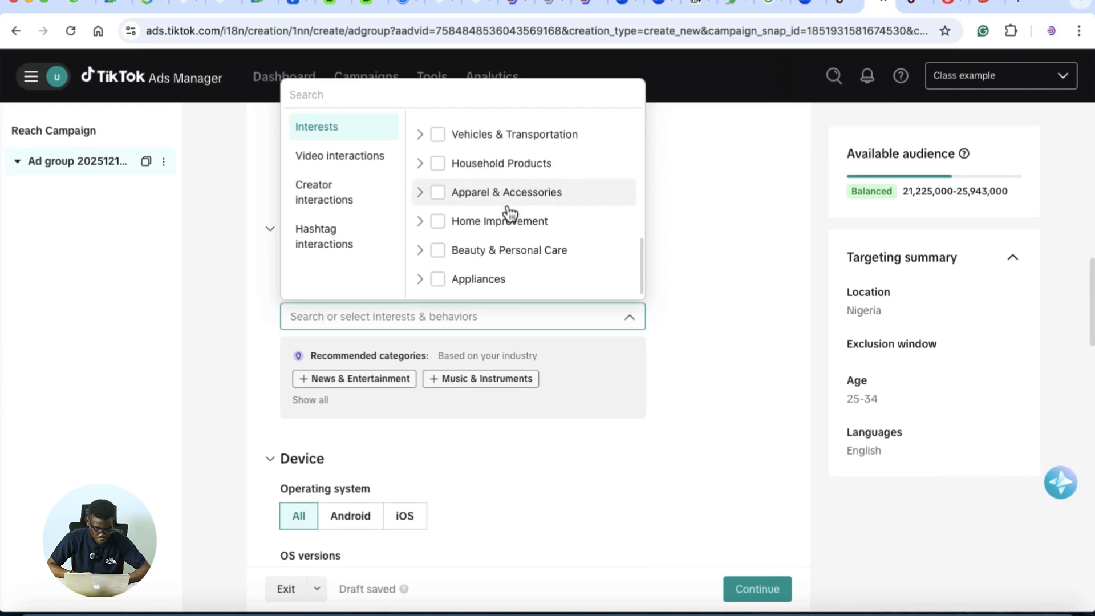
click(445, 260)
click(693, 306)
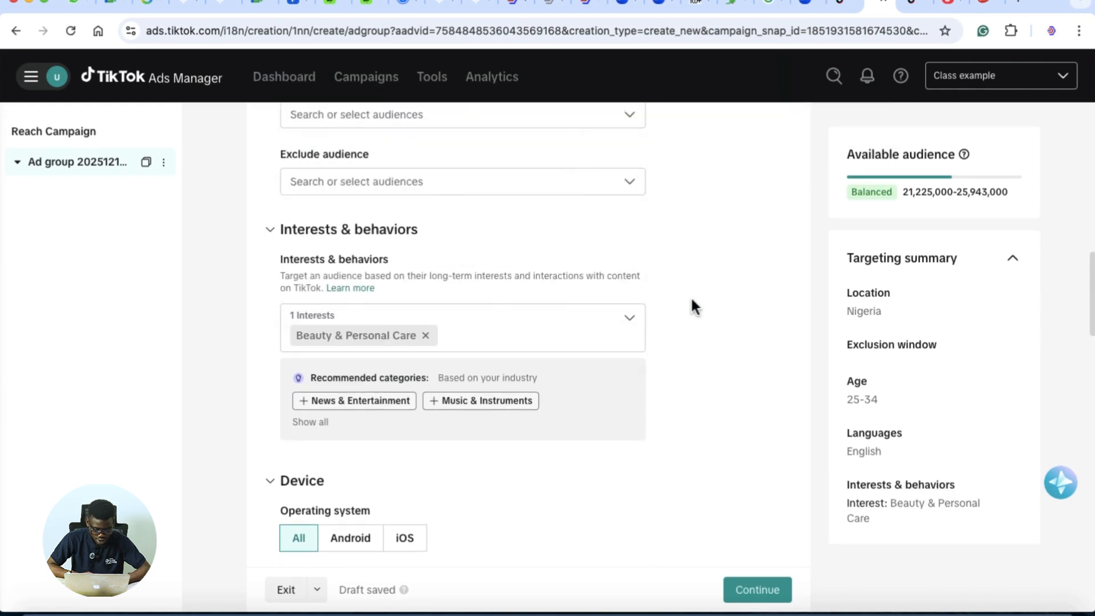
Review the ad group's Device targeting settings, from operating system to device price, including the available carrier choices.
scroll(764, 499, down, 2)
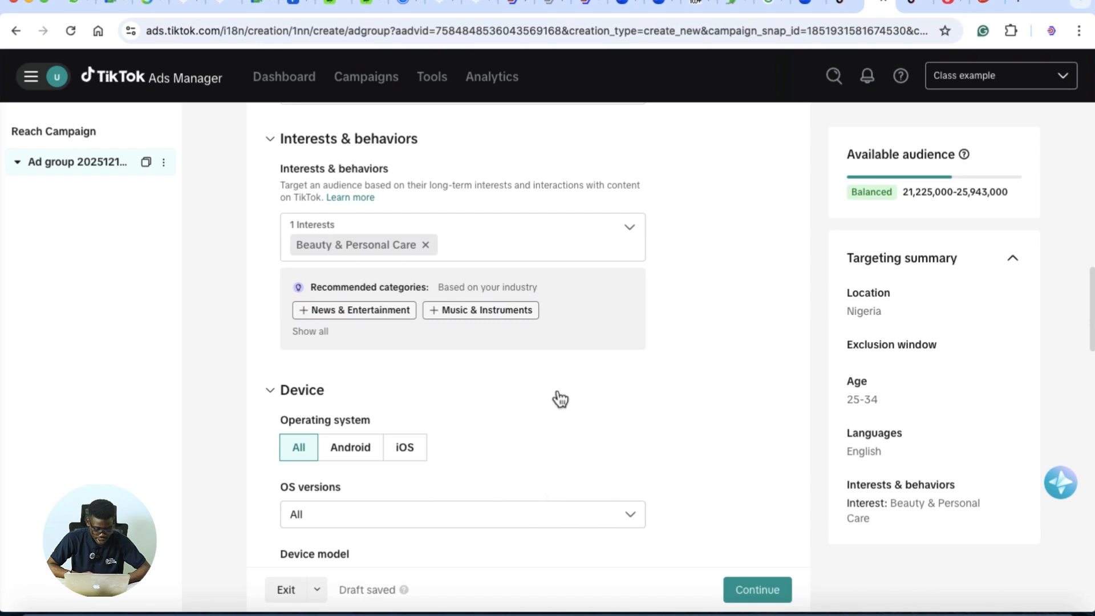
scroll(559, 398, down, 3)
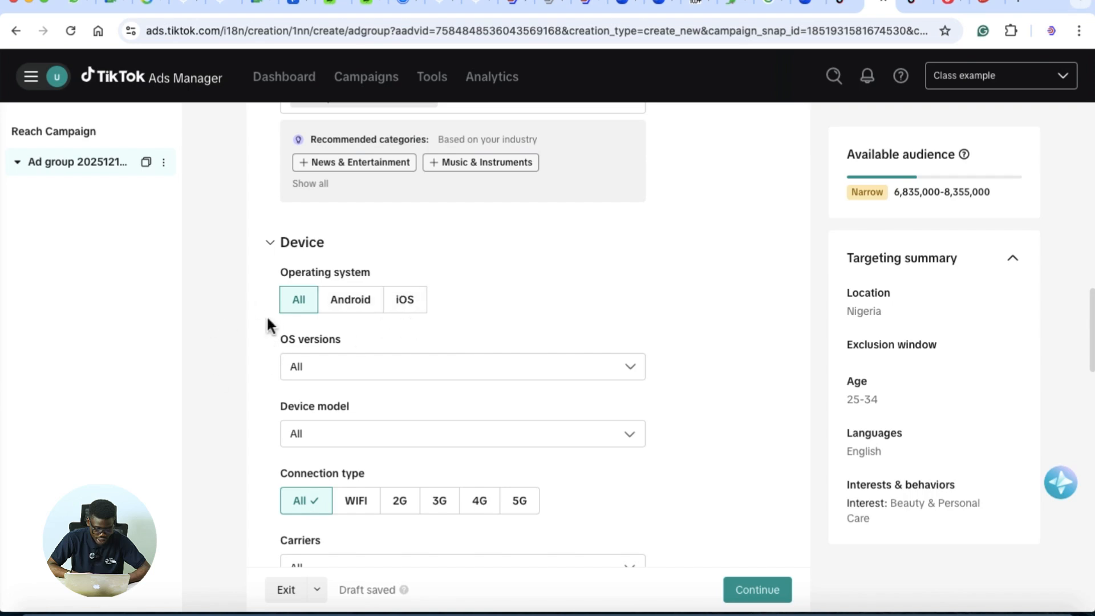
scroll(413, 280, down, 3)
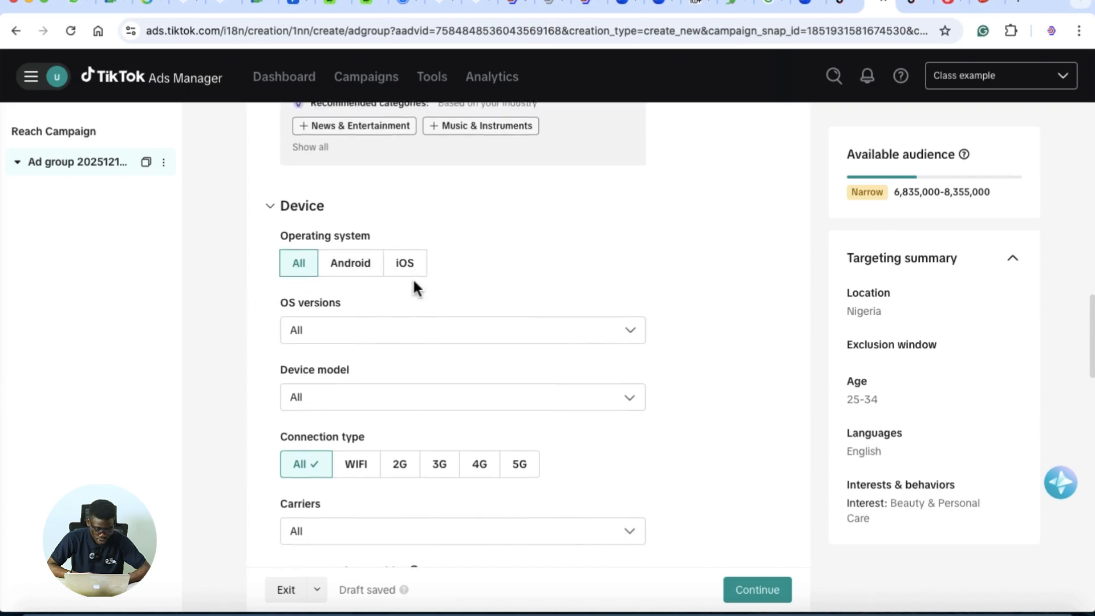
scroll(342, 367, down, 1)
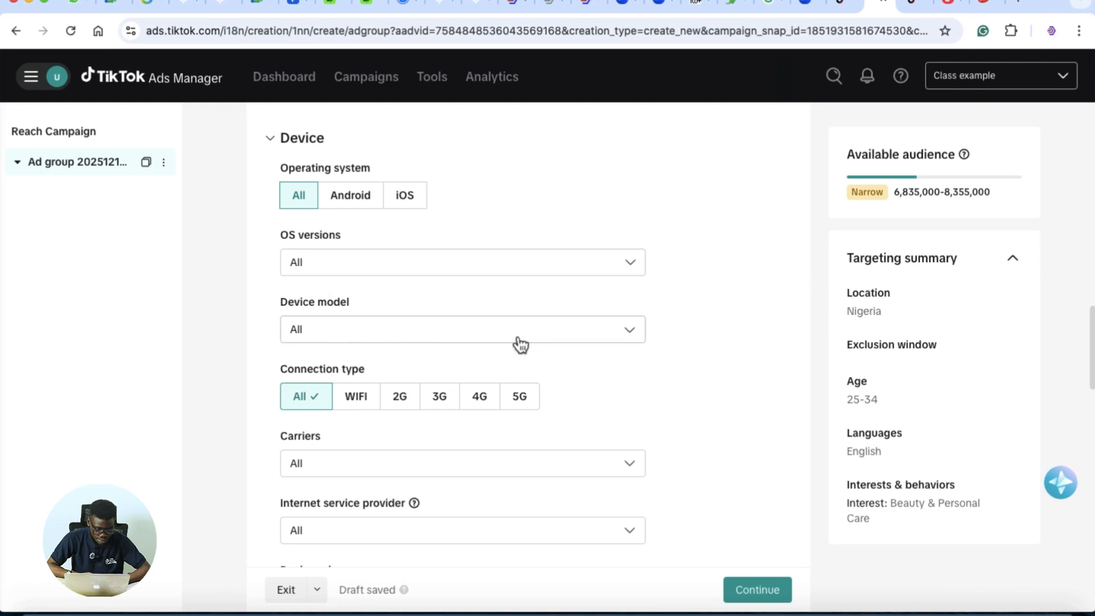
scroll(517, 344, down, 4)
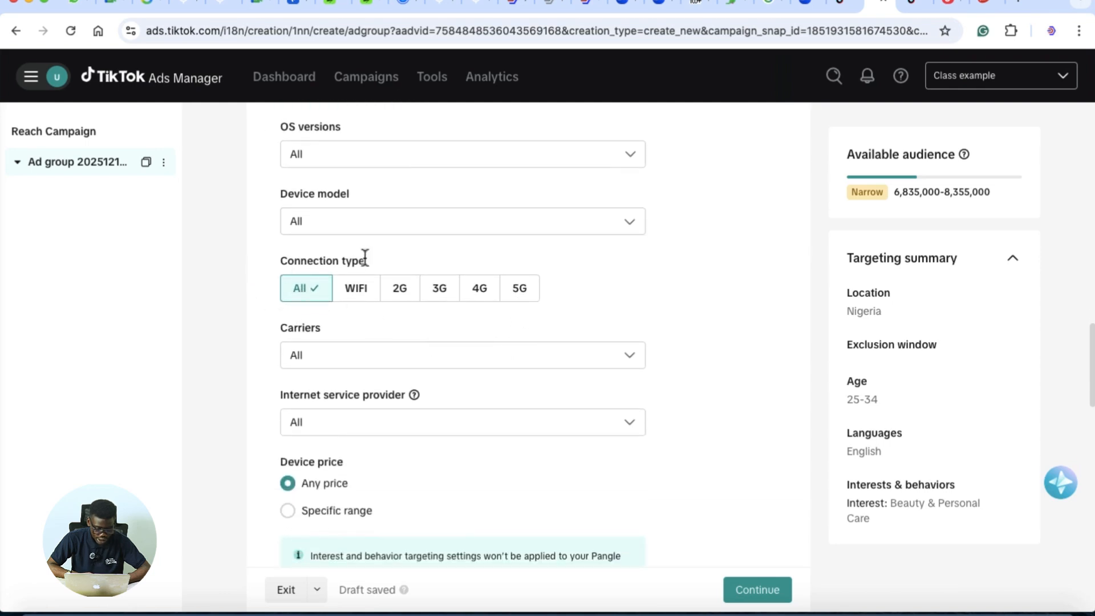
scroll(557, 276, down, 3)
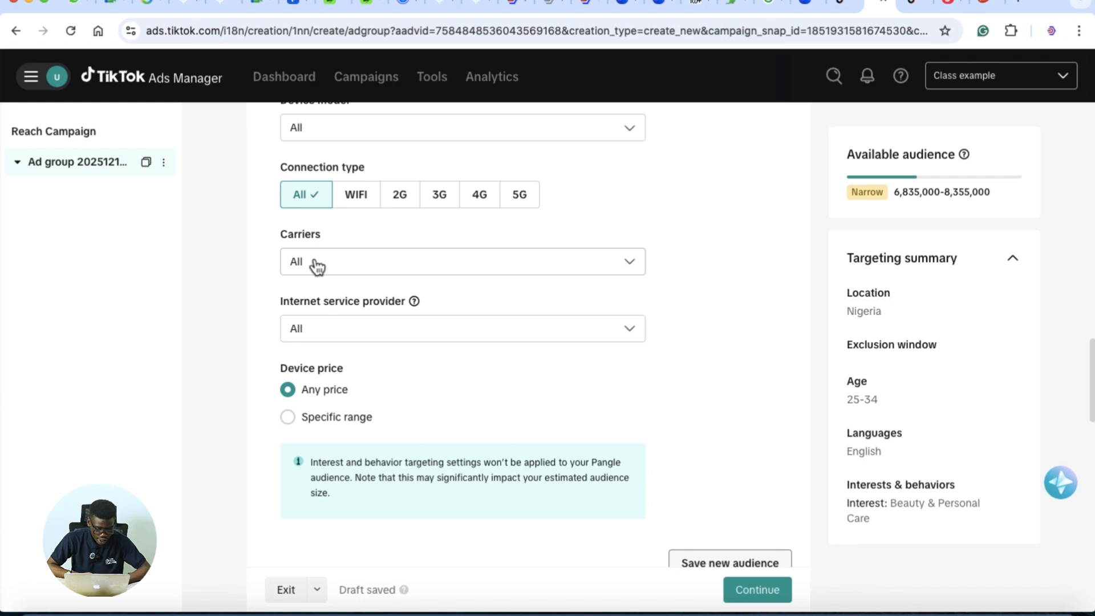
click(368, 264)
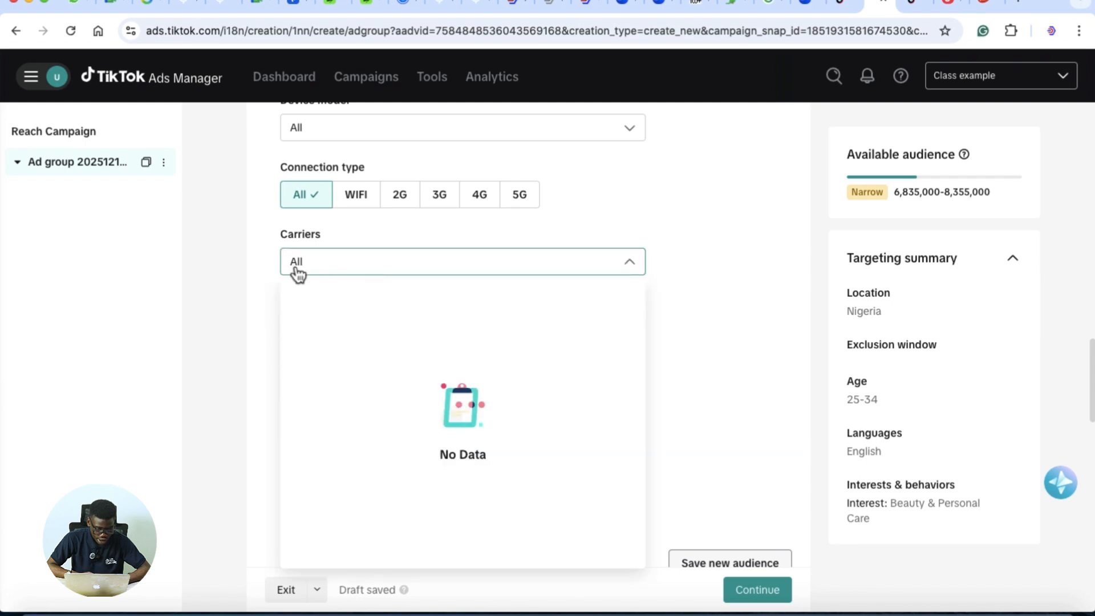
click(631, 264)
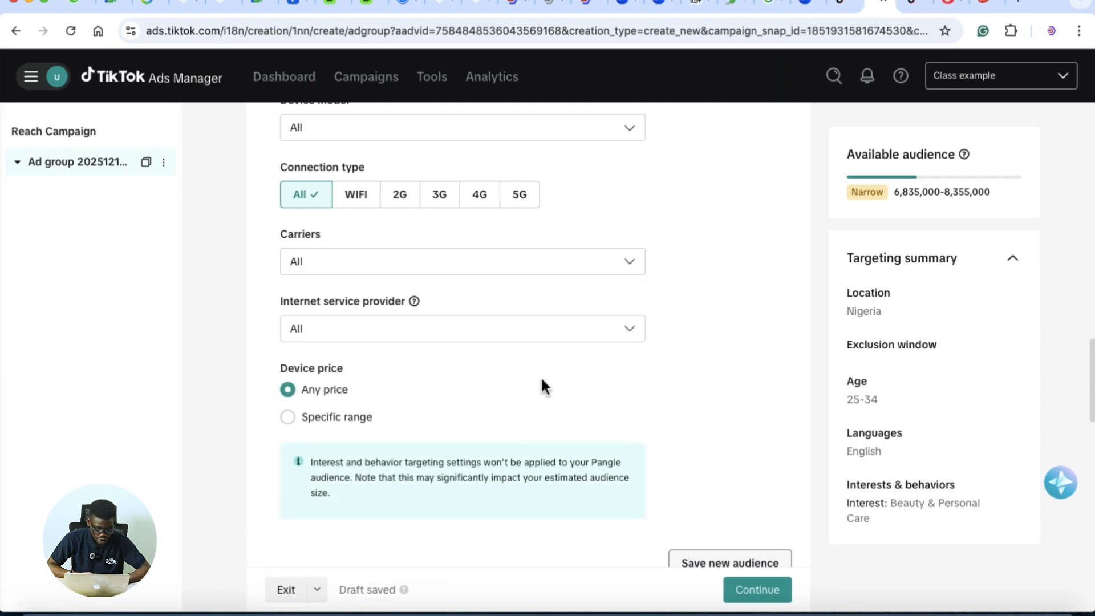
scroll(540, 377, down, 3)
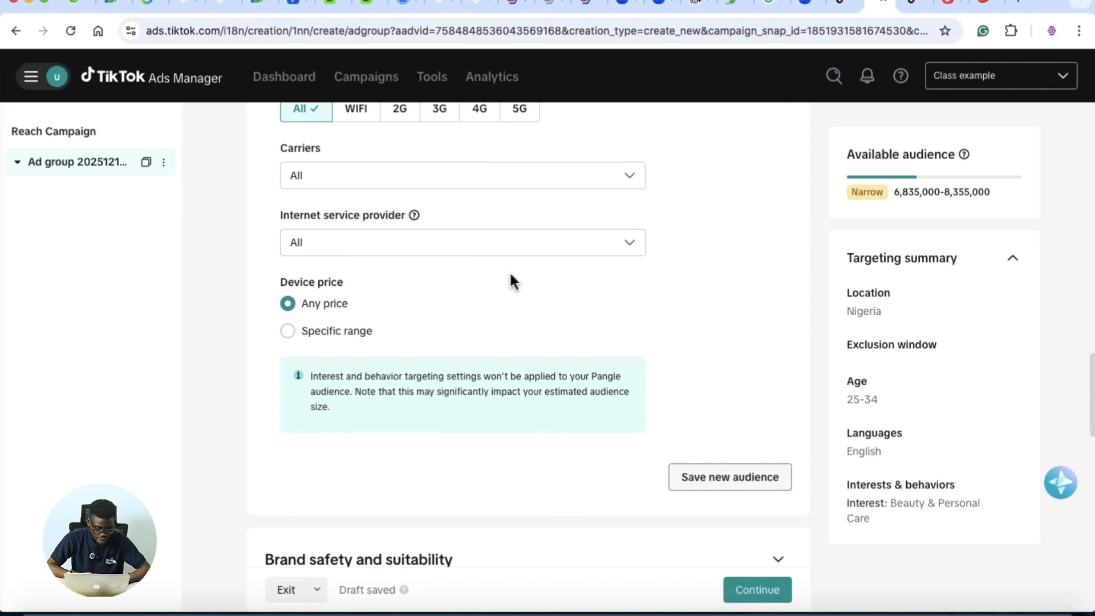
Try the Specific range option for Device price and return the setting to Any price.
scroll(510, 282, down, 3)
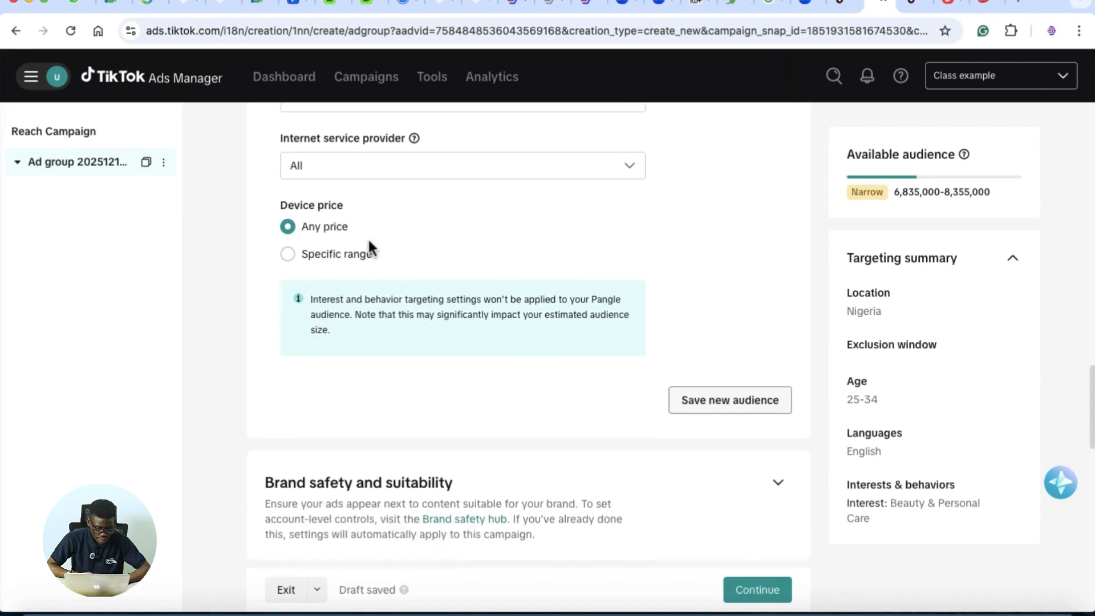
scroll(530, 257, down, 1)
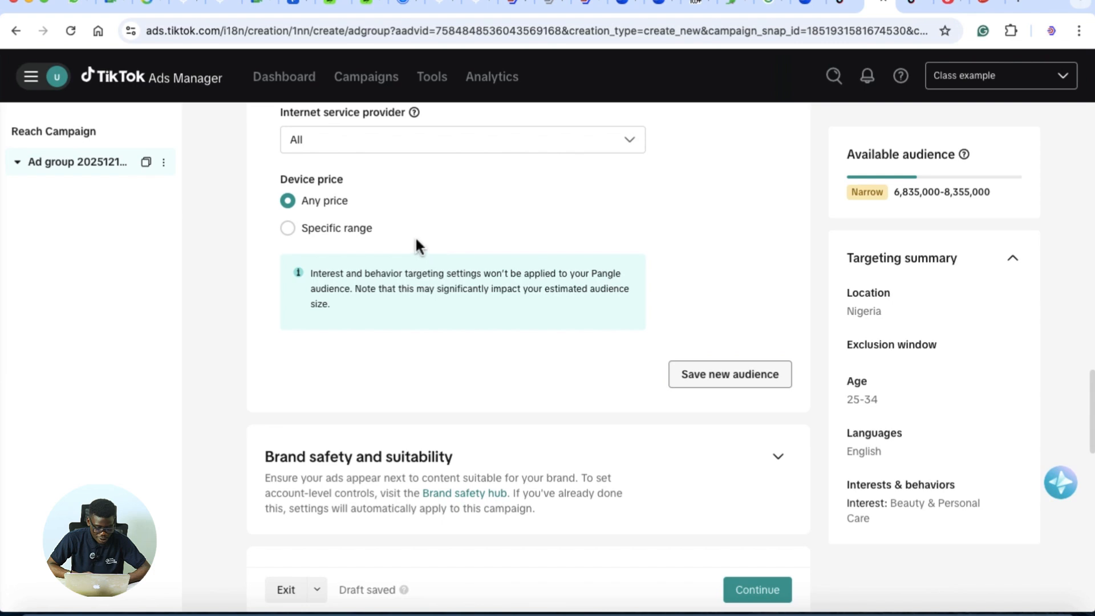
scroll(565, 272, down, 1)
scroll(484, 282, up, 3)
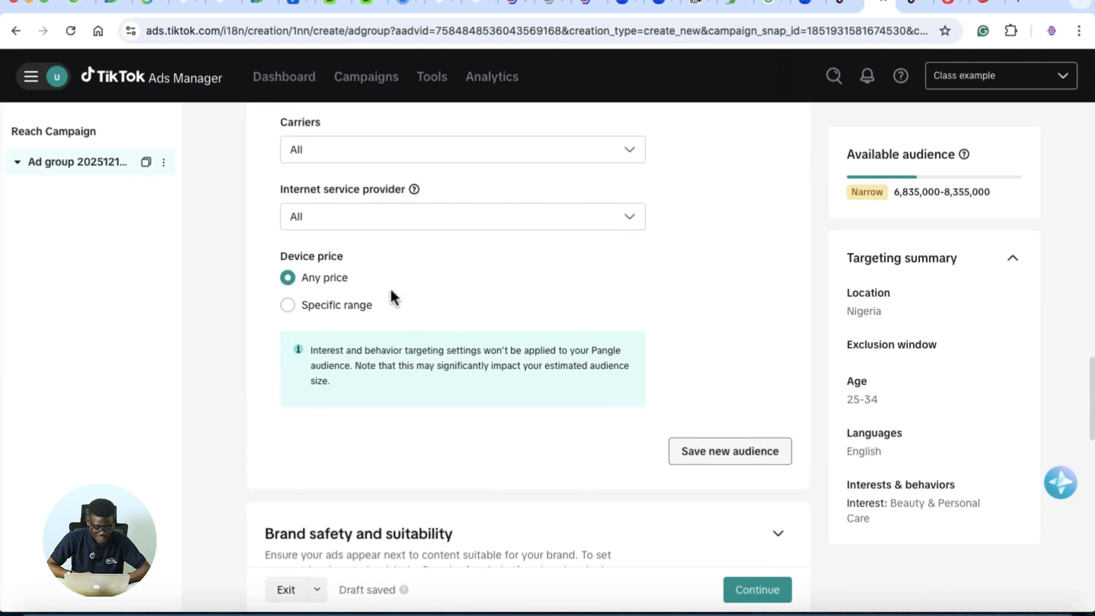
click(288, 305)
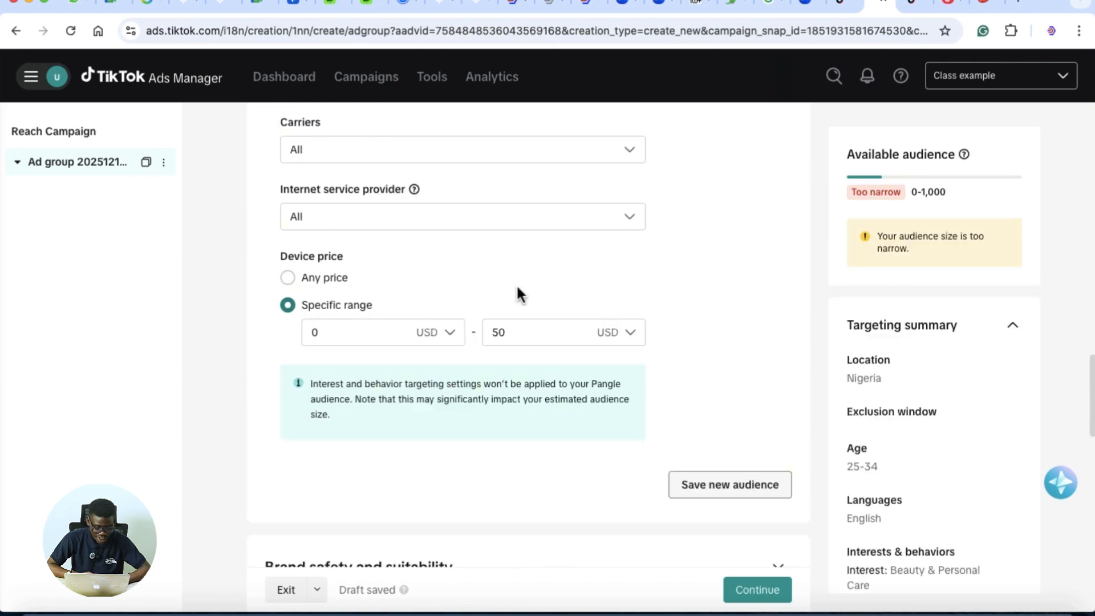
click(287, 278)
Review the ad group's targeting sections again, from Audience and Interests & behaviors to the Device settings.
scroll(755, 416, down, 3)
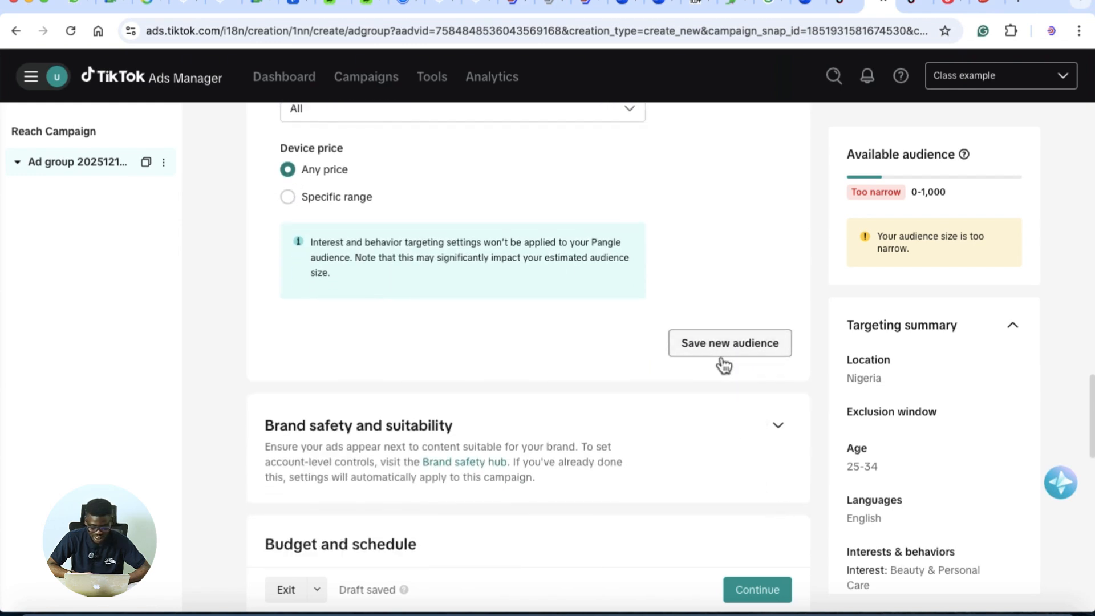
scroll(656, 318, up, 2)
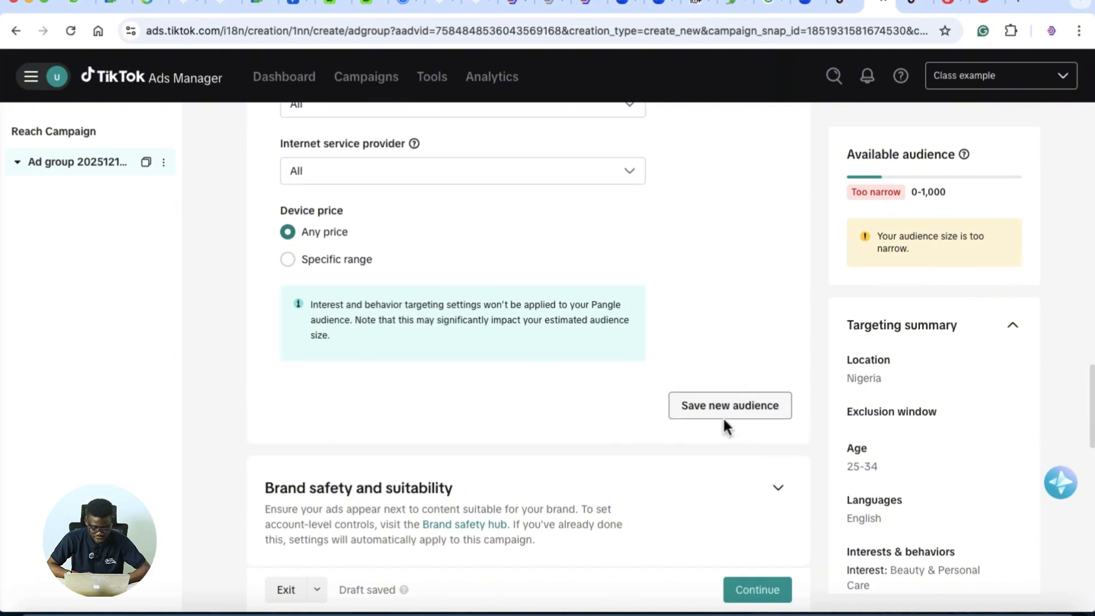
scroll(701, 304, up, 5)
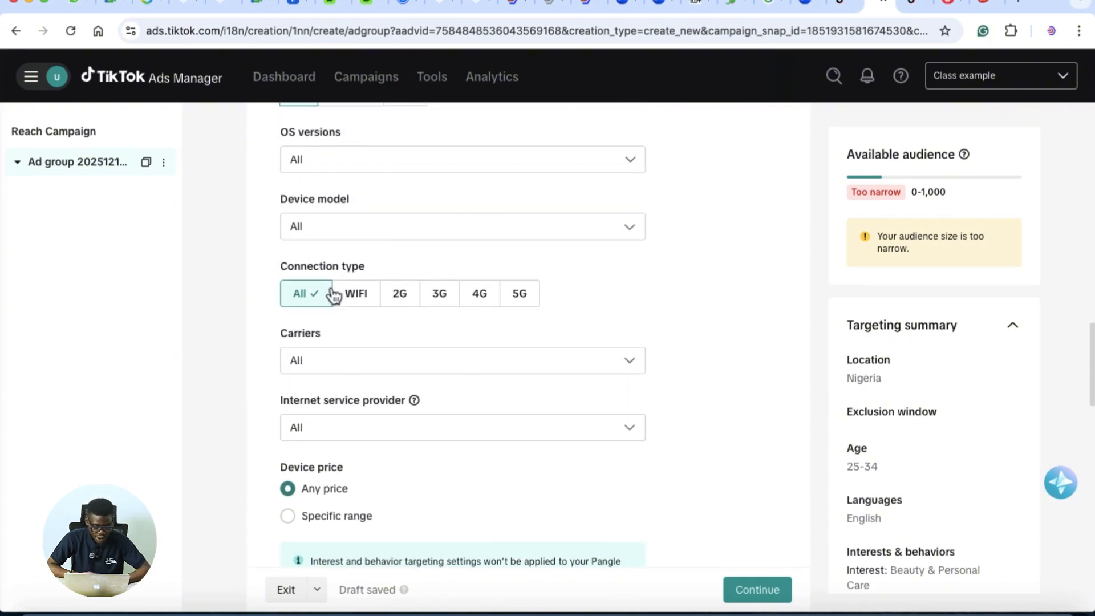
scroll(499, 376, up, 3)
scroll(506, 485, down, 6)
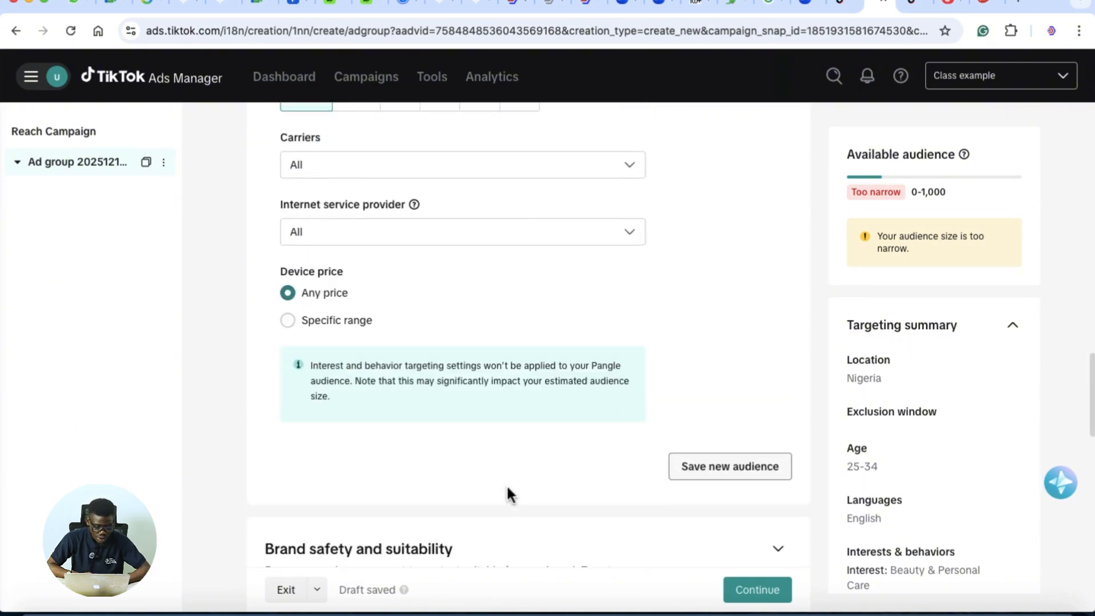
scroll(507, 487, up, 12)
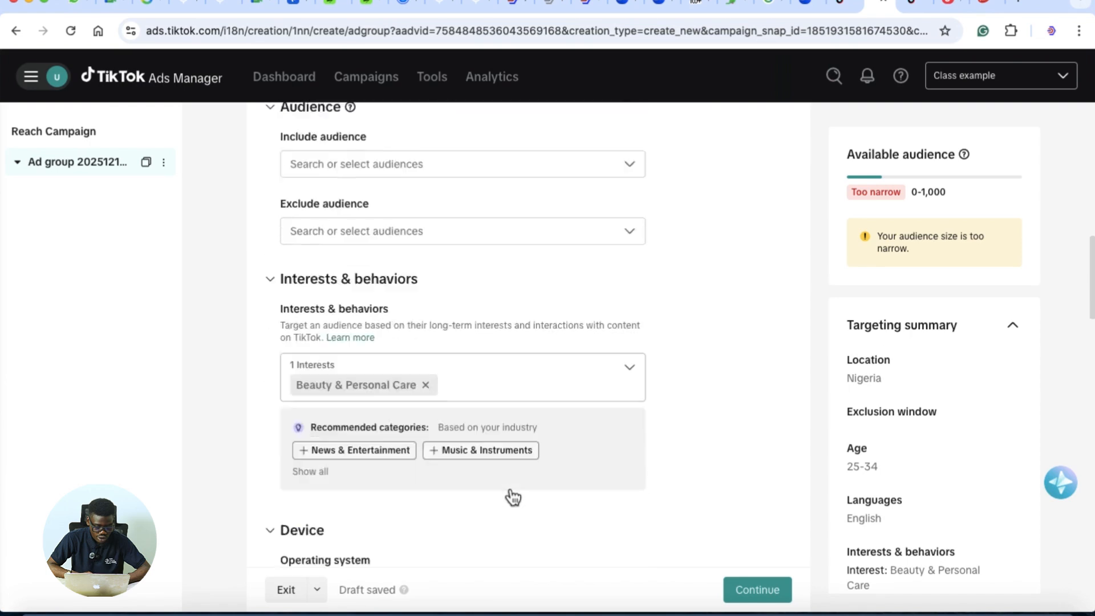
scroll(512, 497, down, 12)
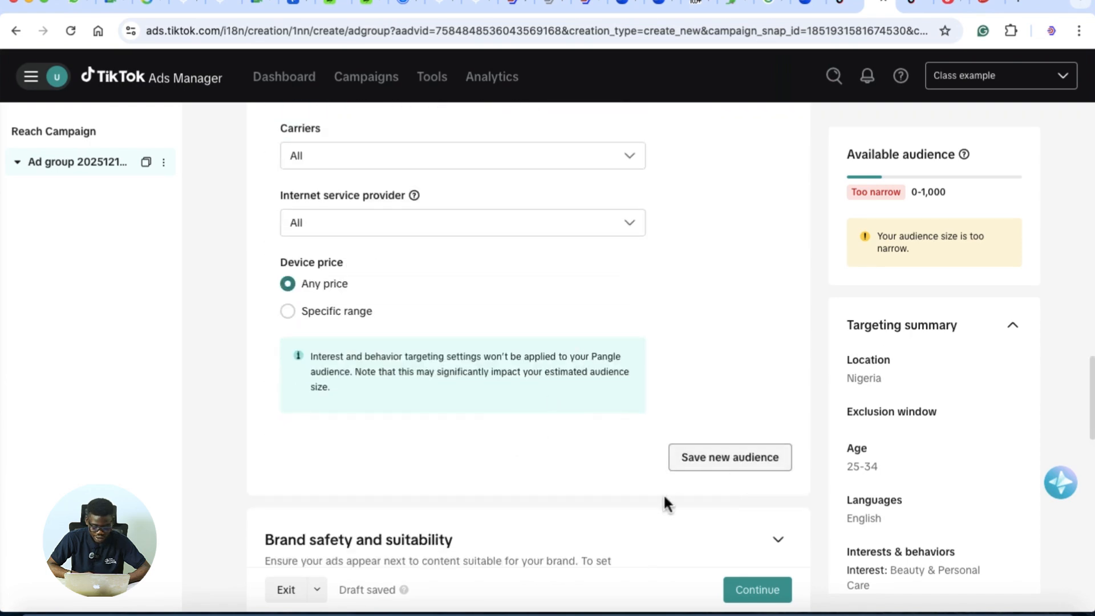
scroll(666, 505, down, 1)
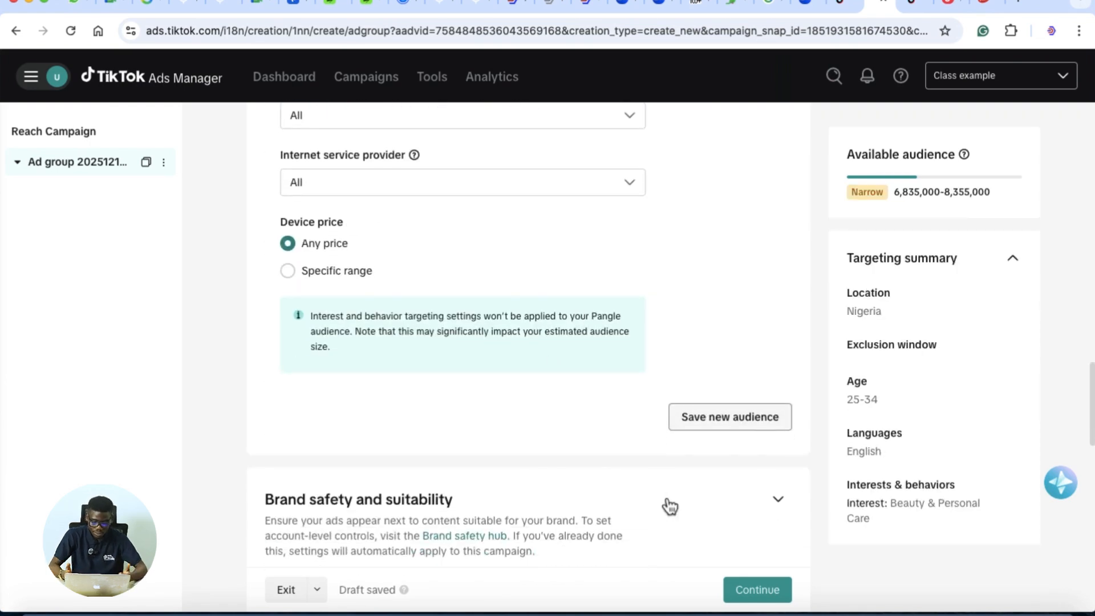
Review the ad group's Budget and schedule section, including the budget, planned start time, time zone and dayparting.
scroll(670, 506, down, 4)
scroll(670, 506, down, 1)
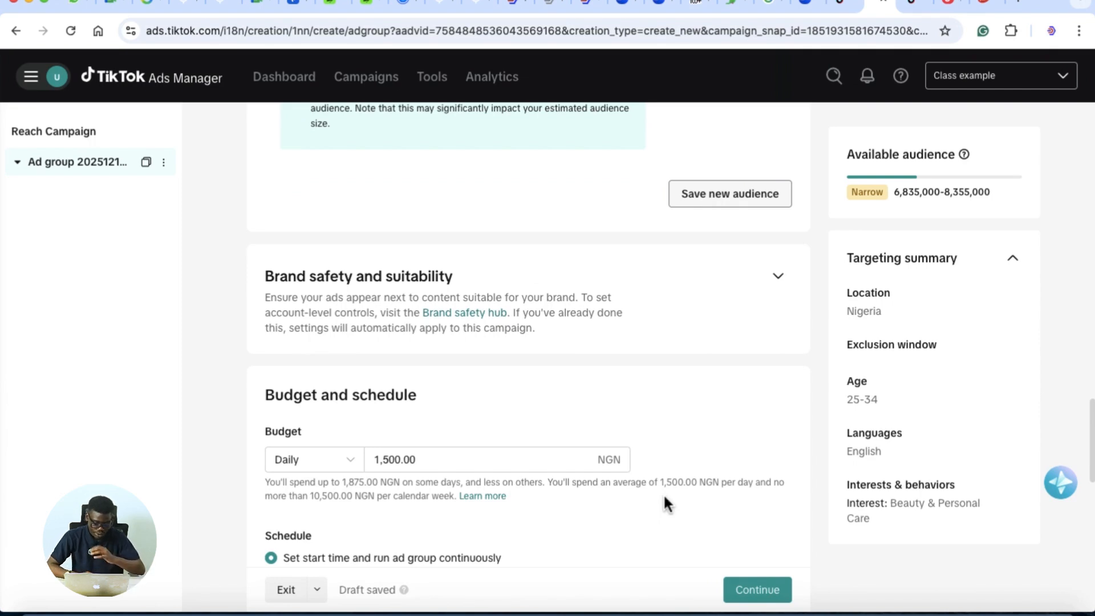
scroll(664, 497, down, 3)
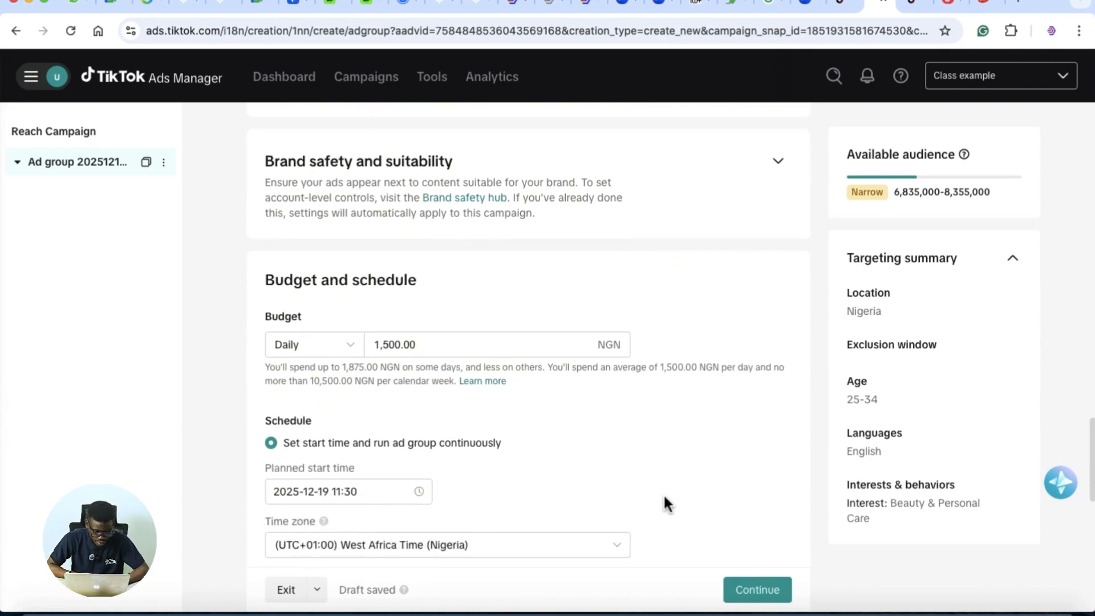
scroll(601, 403, down, 2)
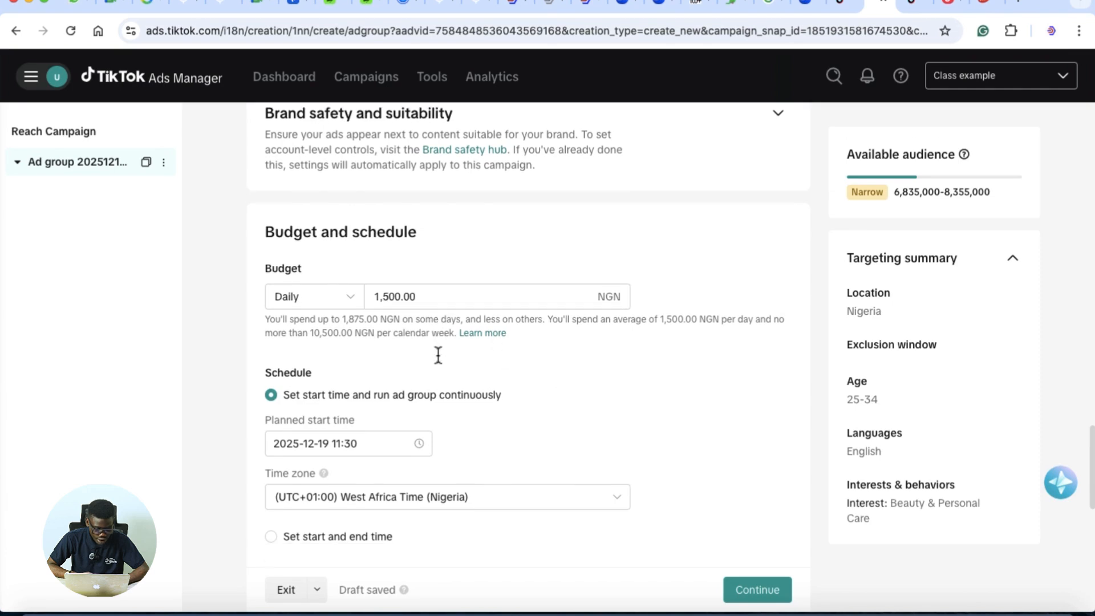
scroll(463, 228, down, 2)
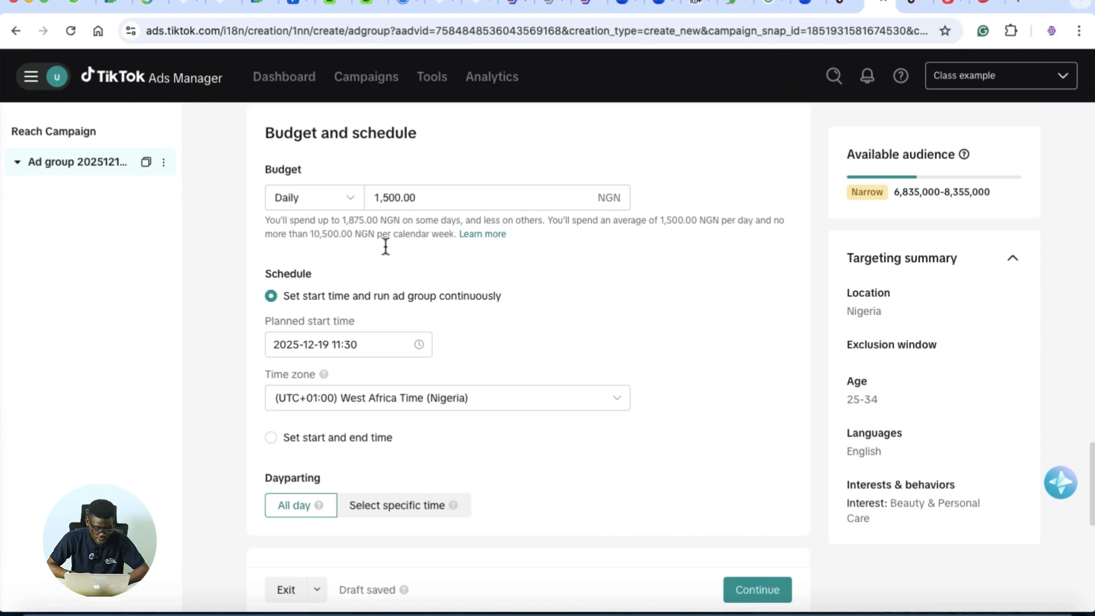
scroll(570, 293, up, 1)
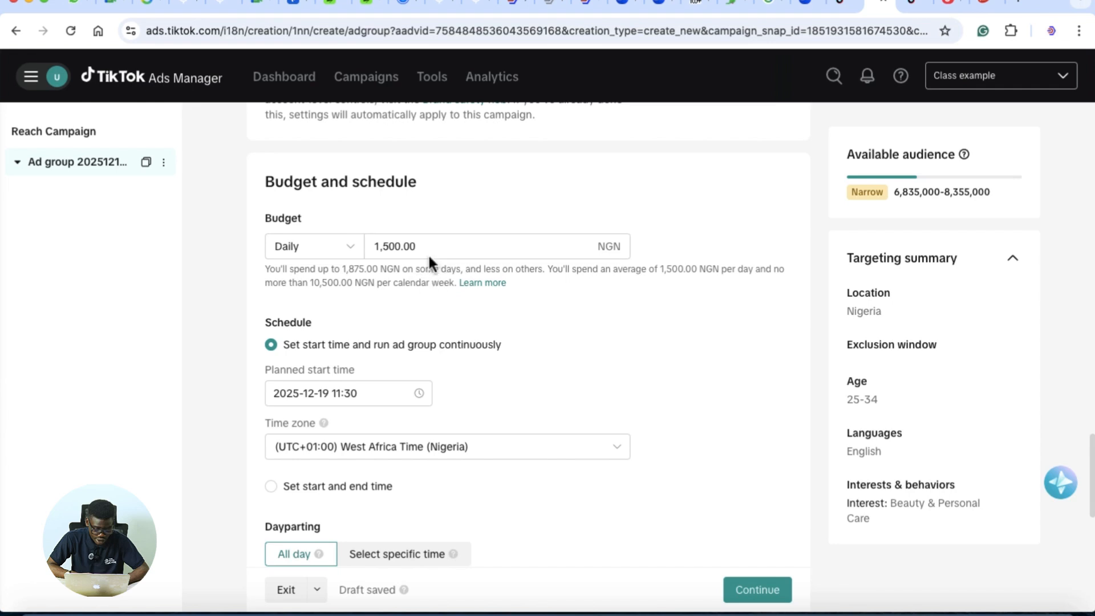
scroll(428, 259, down, 1)
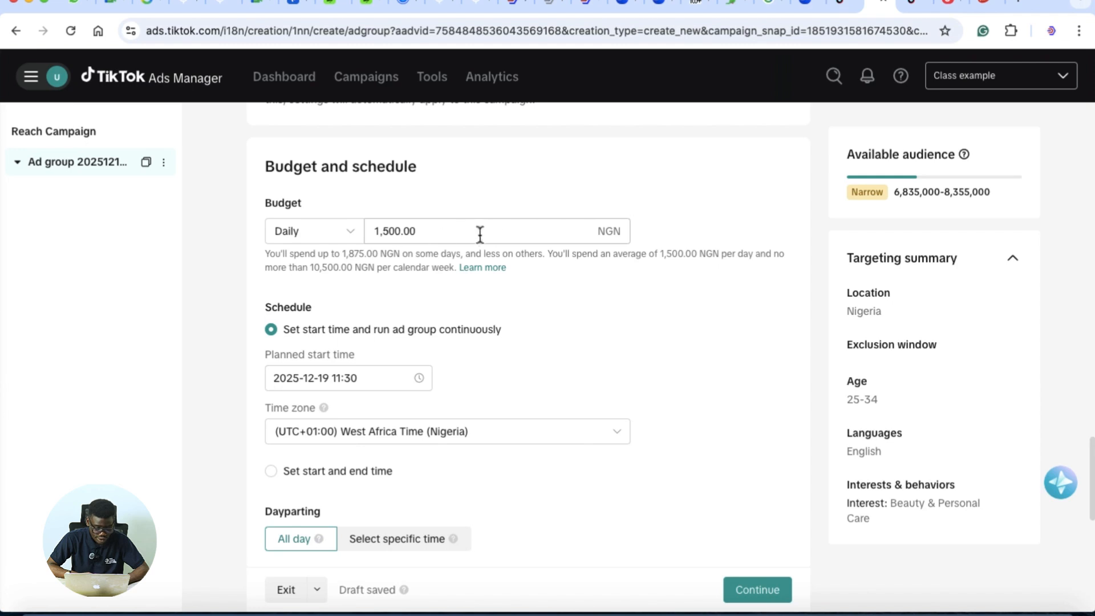
scroll(502, 348, down, 1)
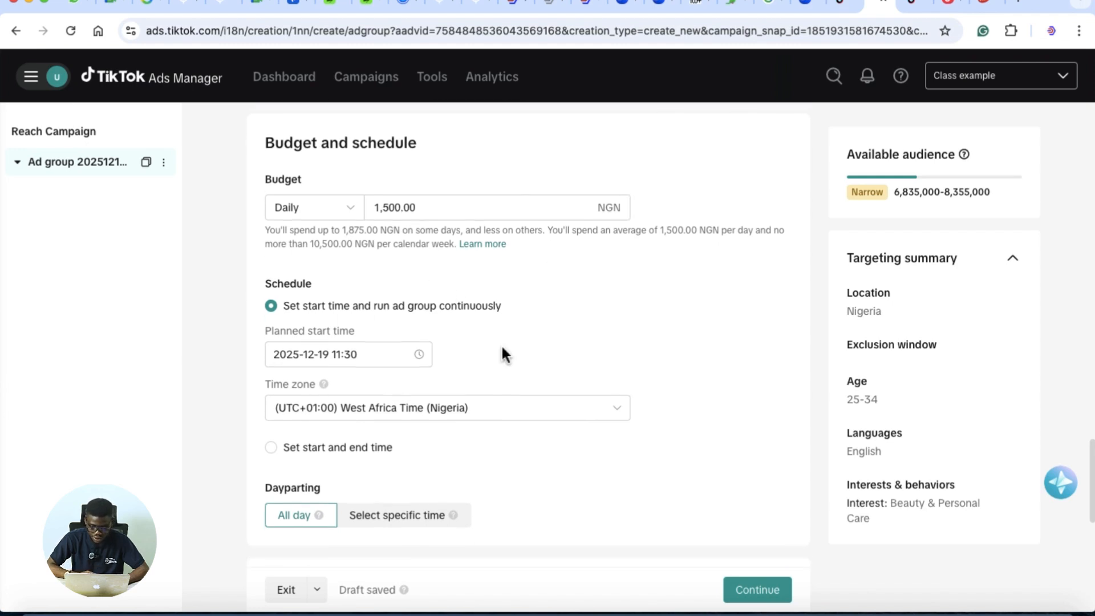
scroll(523, 452, down, 3)
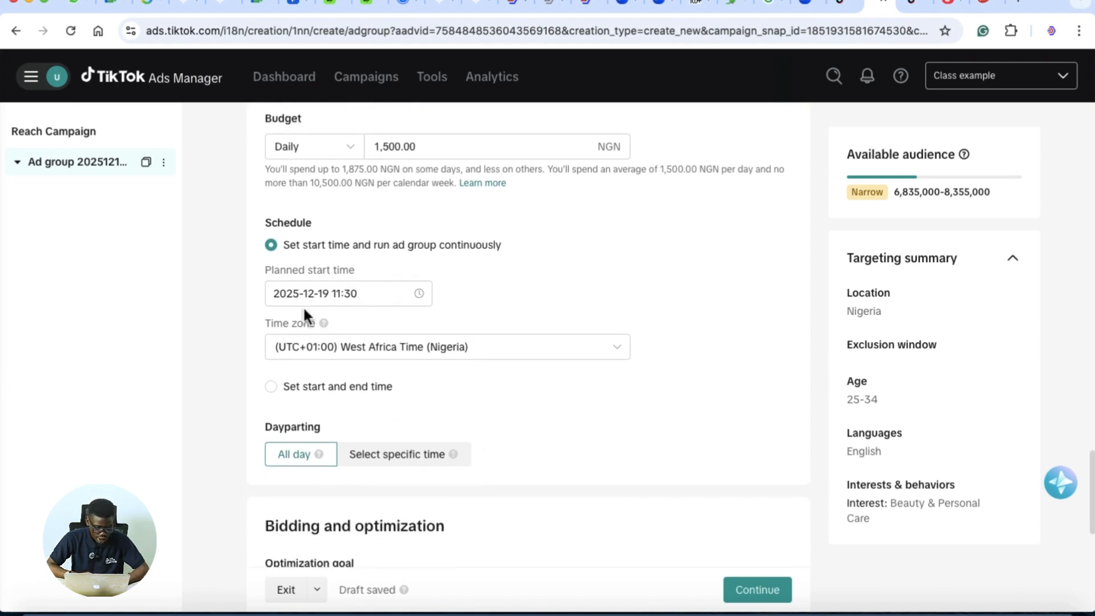
scroll(384, 308, down, 2)
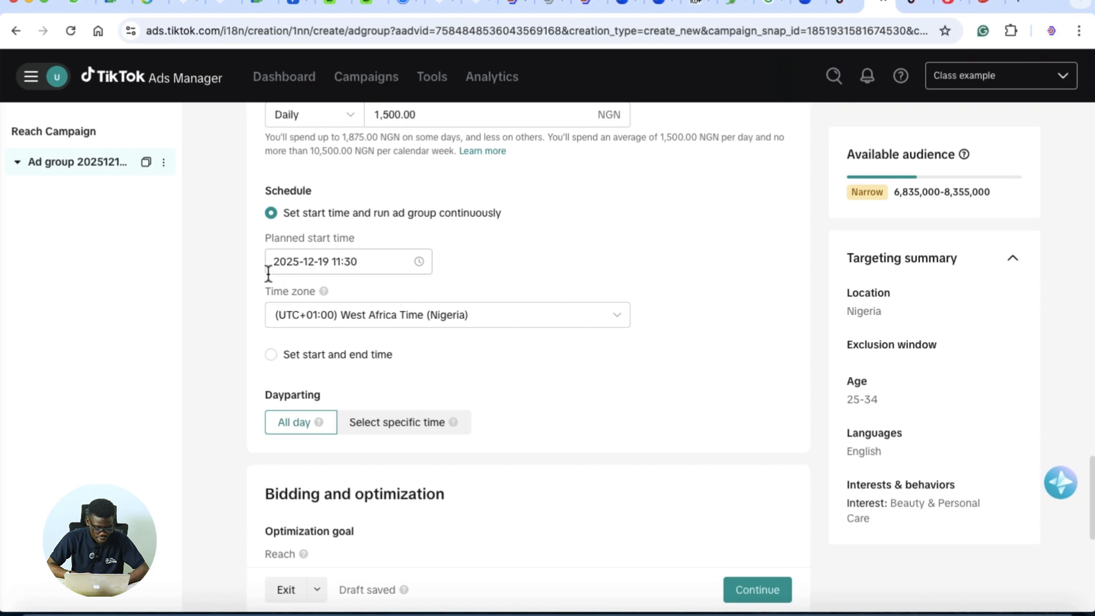
scroll(371, 267, down, 1)
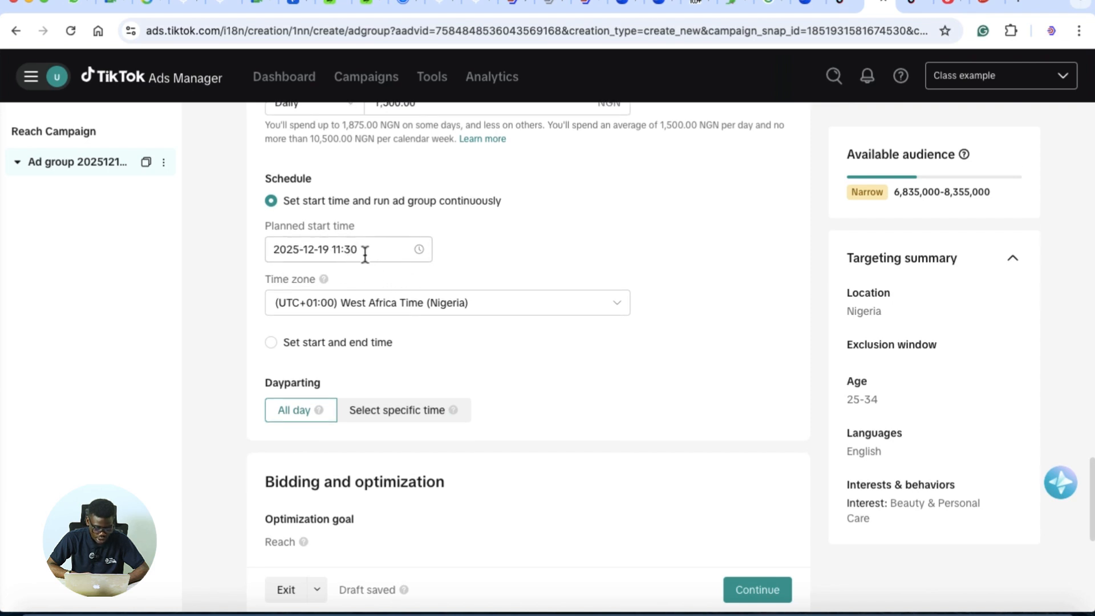
scroll(357, 252, down, 2)
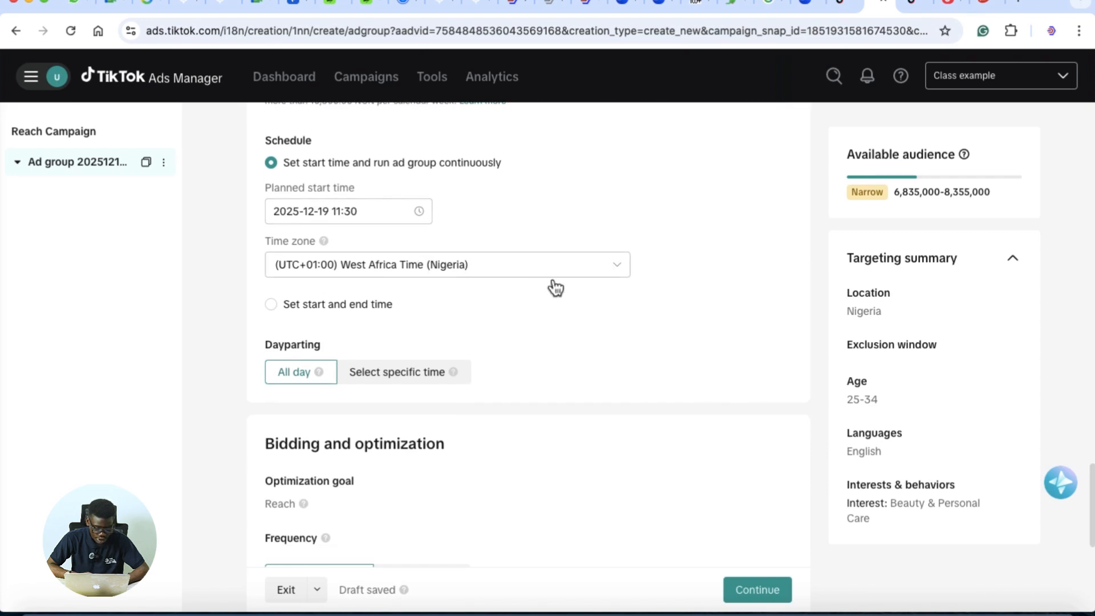
Switch the ad group's schedule from running continuously to a set start and end time.
scroll(550, 280, down, 2)
scroll(513, 311, up, 1)
scroll(524, 313, up, 3)
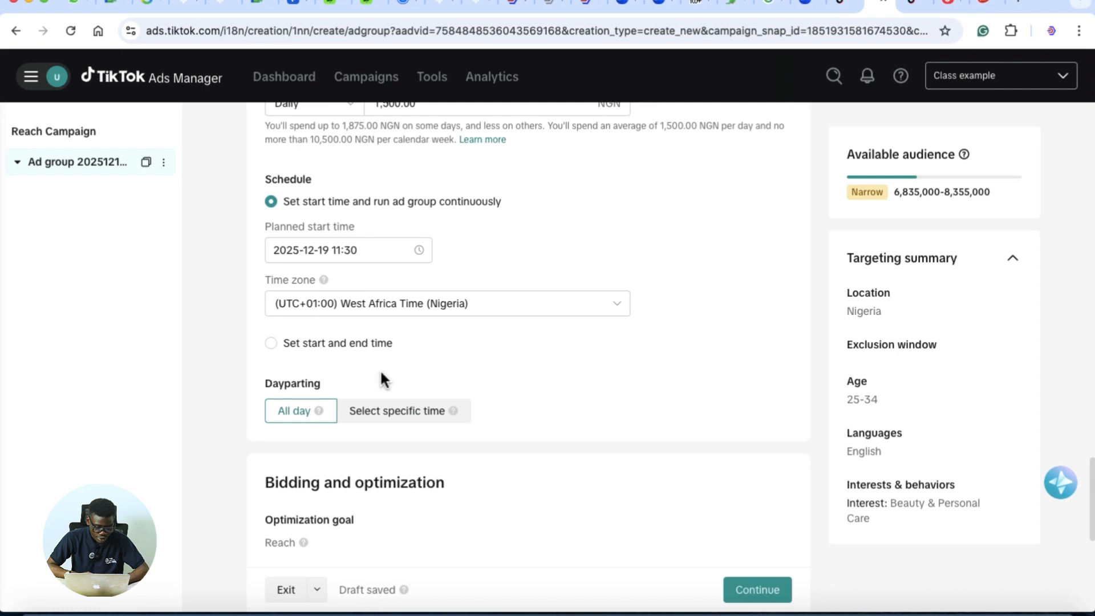
scroll(456, 388, down, 1)
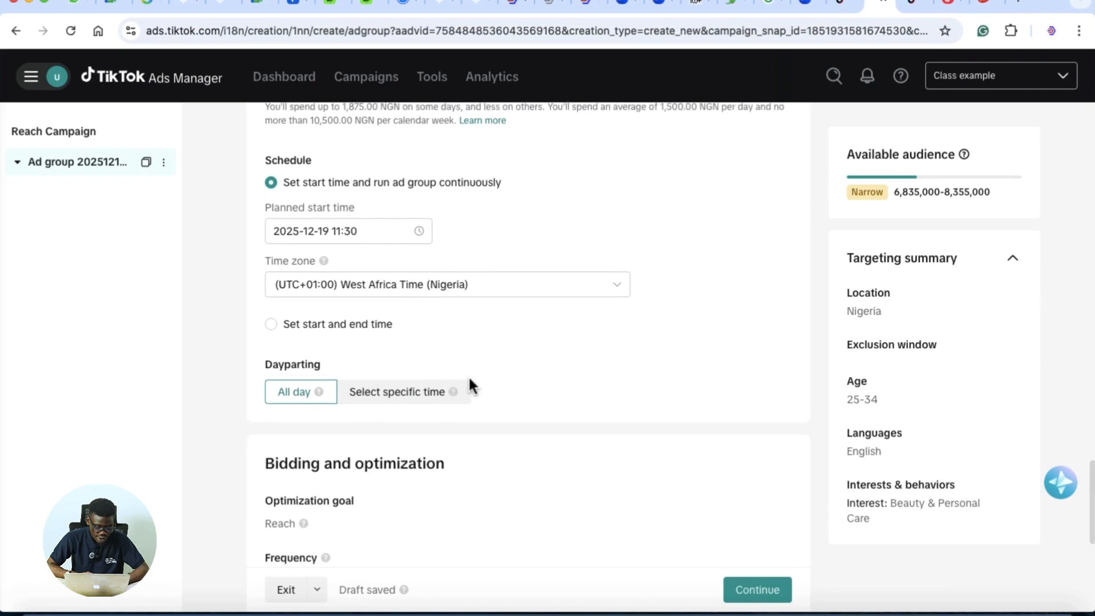
click(273, 323)
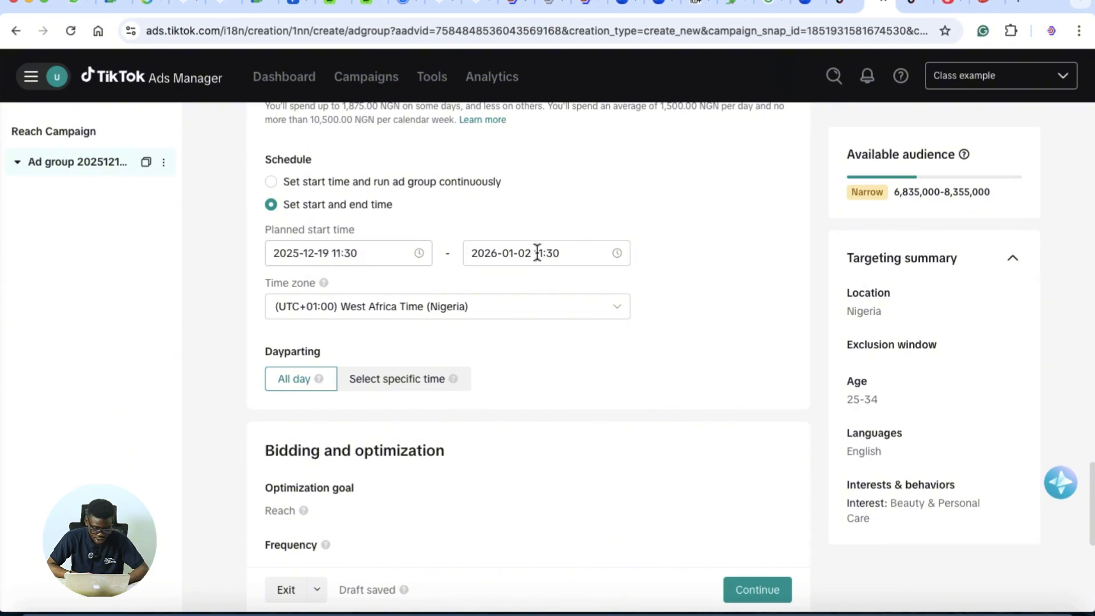
scroll(588, 383, down, 1)
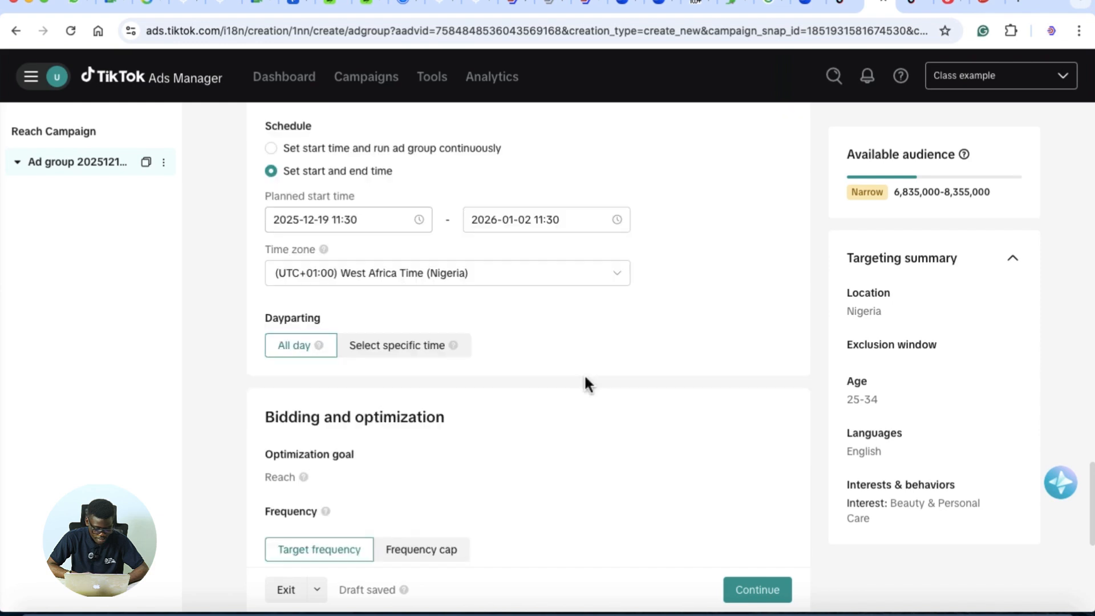
Review the ad group's Bidding and optimization section, including the optimization goal, frequency and bid control.
scroll(513, 457, down, 1)
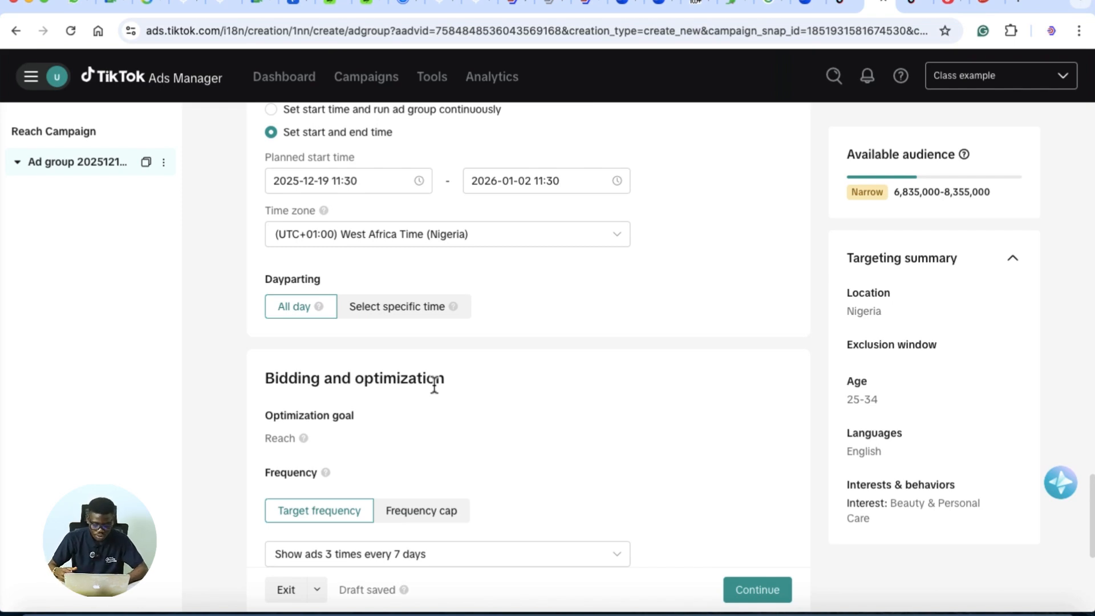
scroll(433, 385, down, 1)
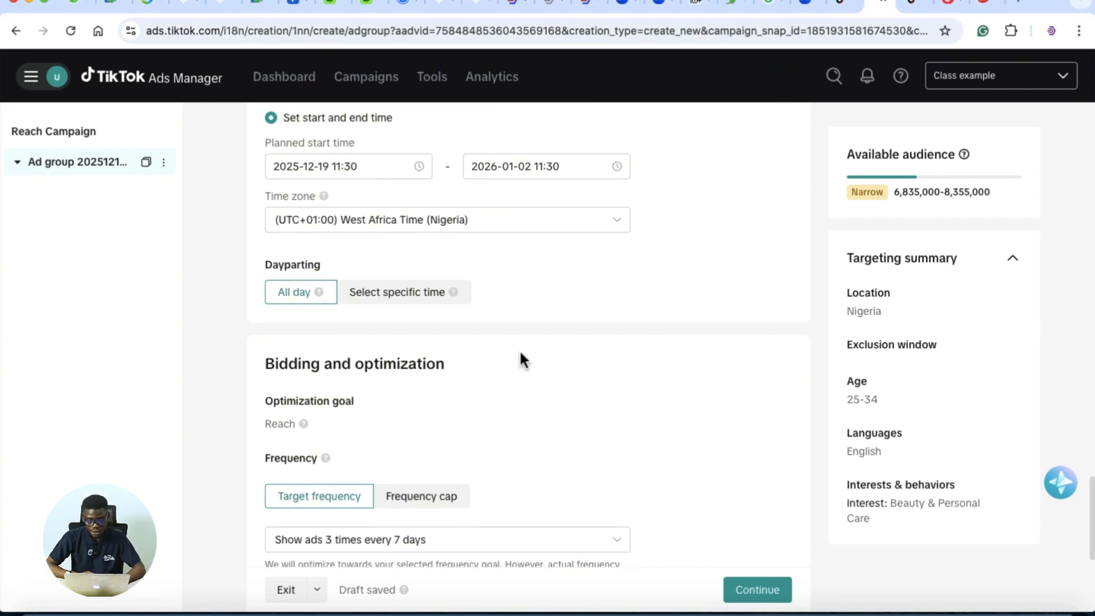
scroll(521, 359, down, 5)
scroll(521, 359, down, 3)
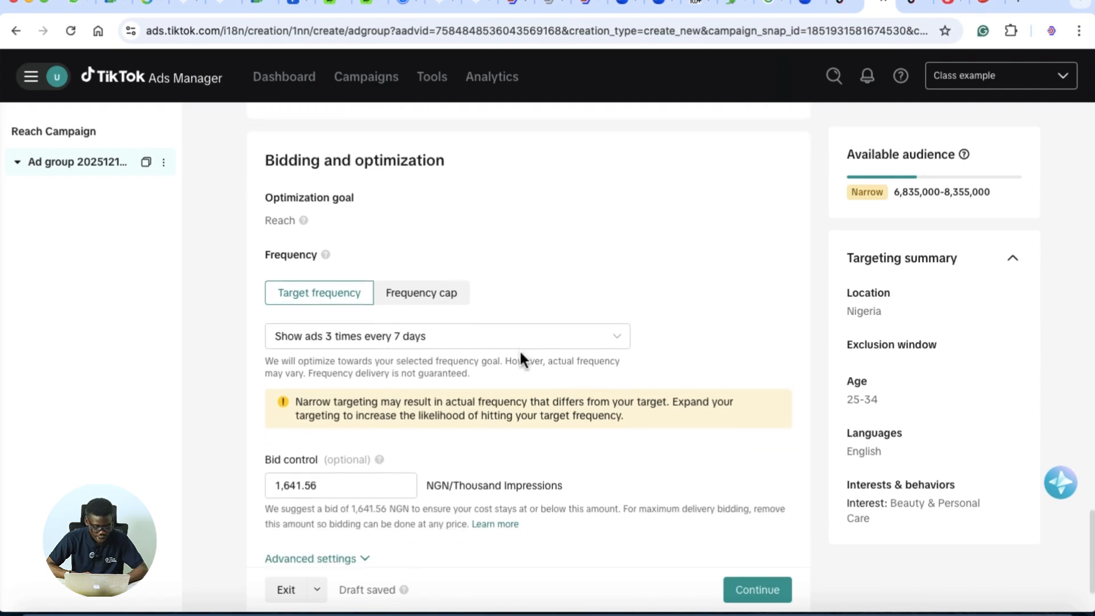
scroll(439, 205, down, 1)
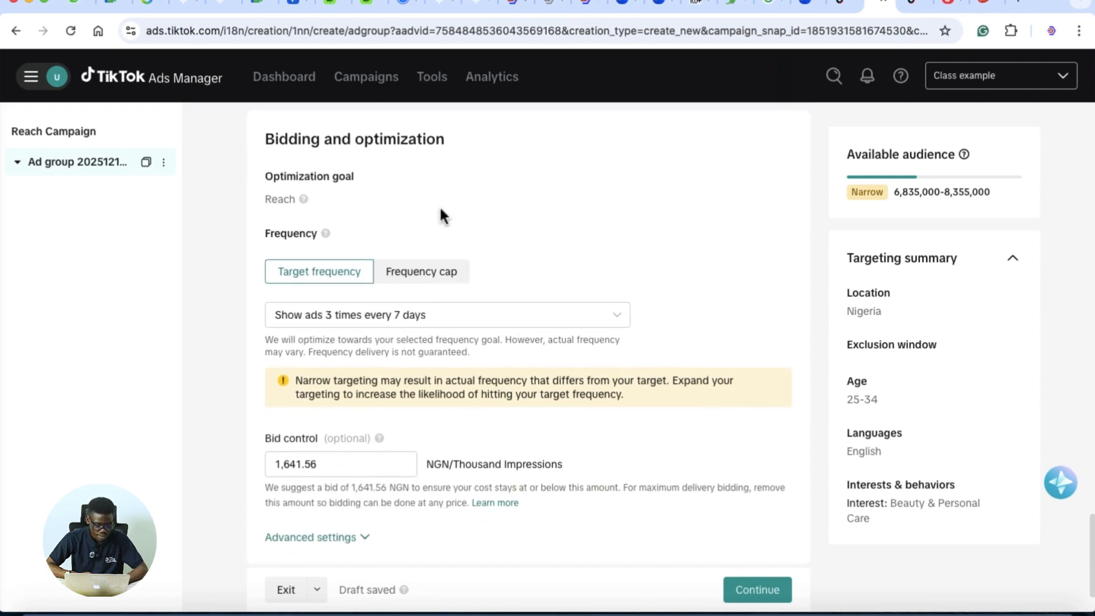
scroll(543, 265, down, 1)
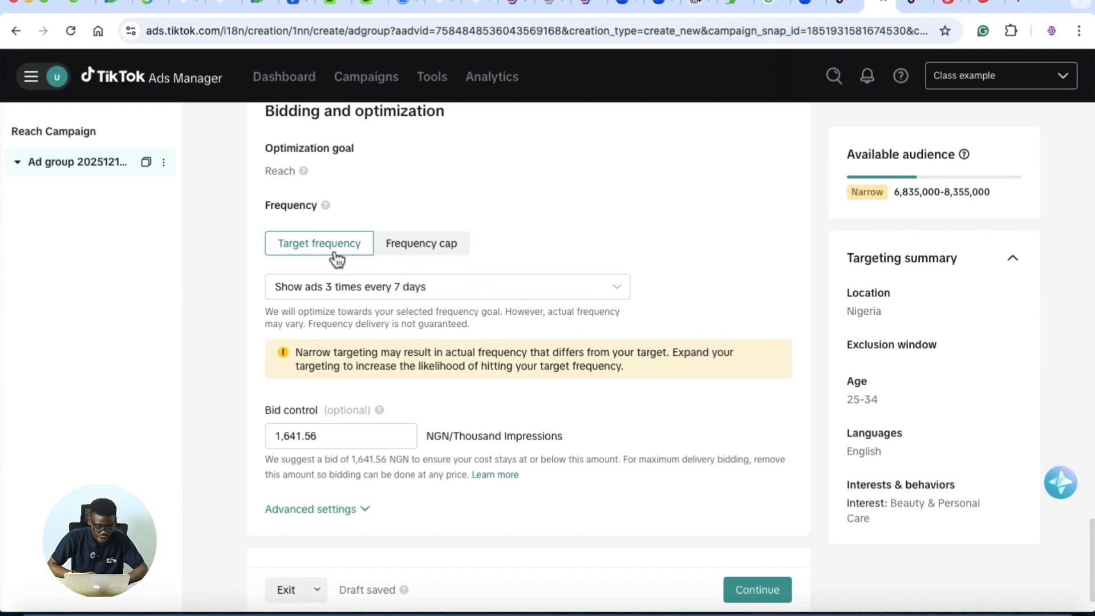
Look at the Frequency cap options, return to Target frequency and check its list of frequency choices.
click(409, 246)
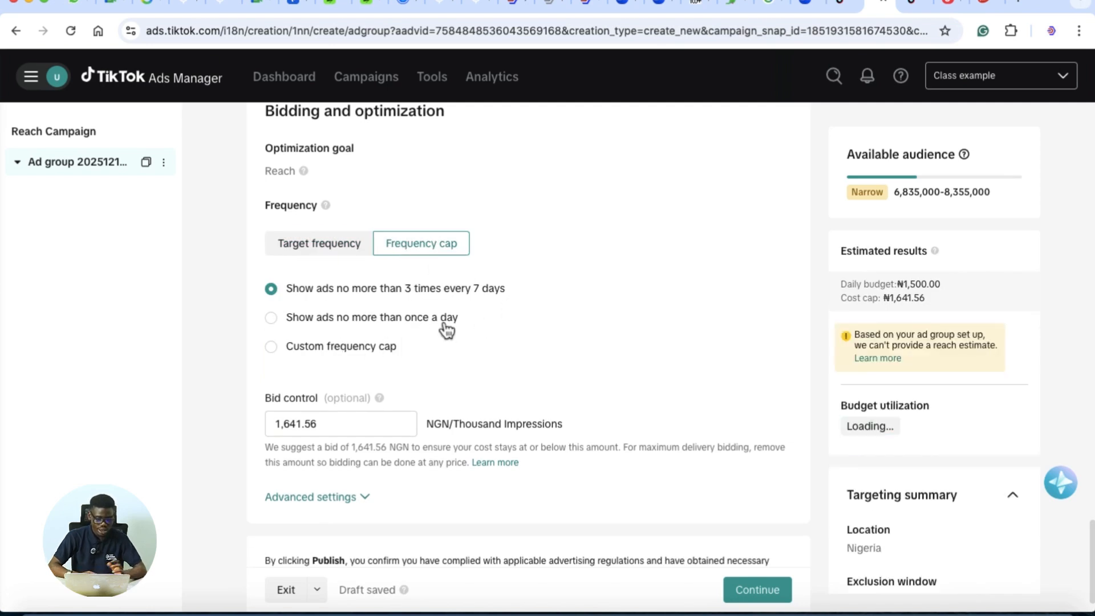
scroll(488, 367, down, 1)
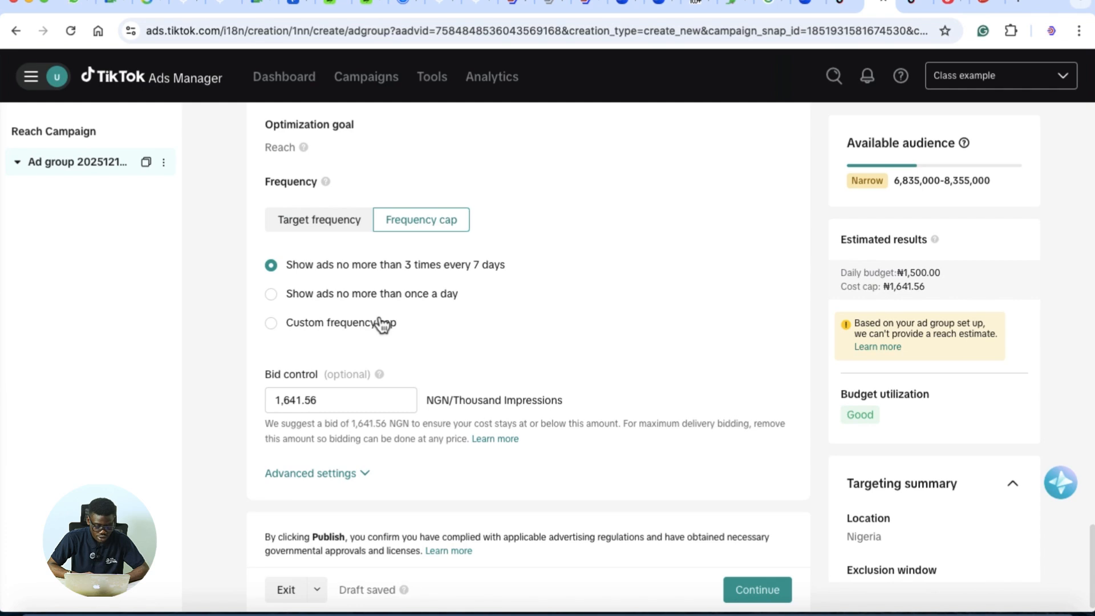
click(351, 231)
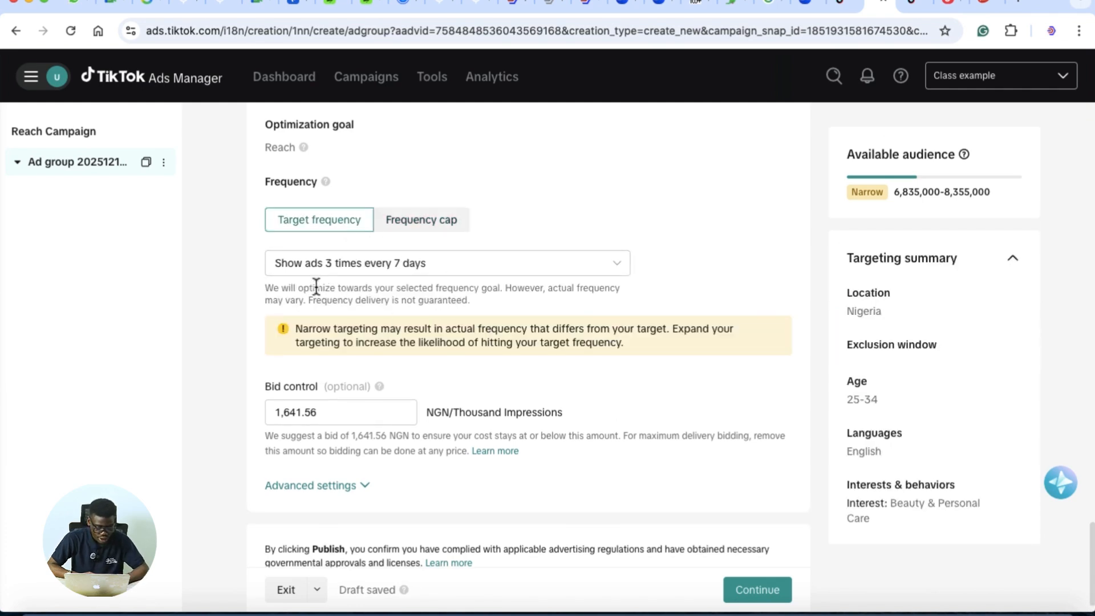
click(434, 275)
click(432, 277)
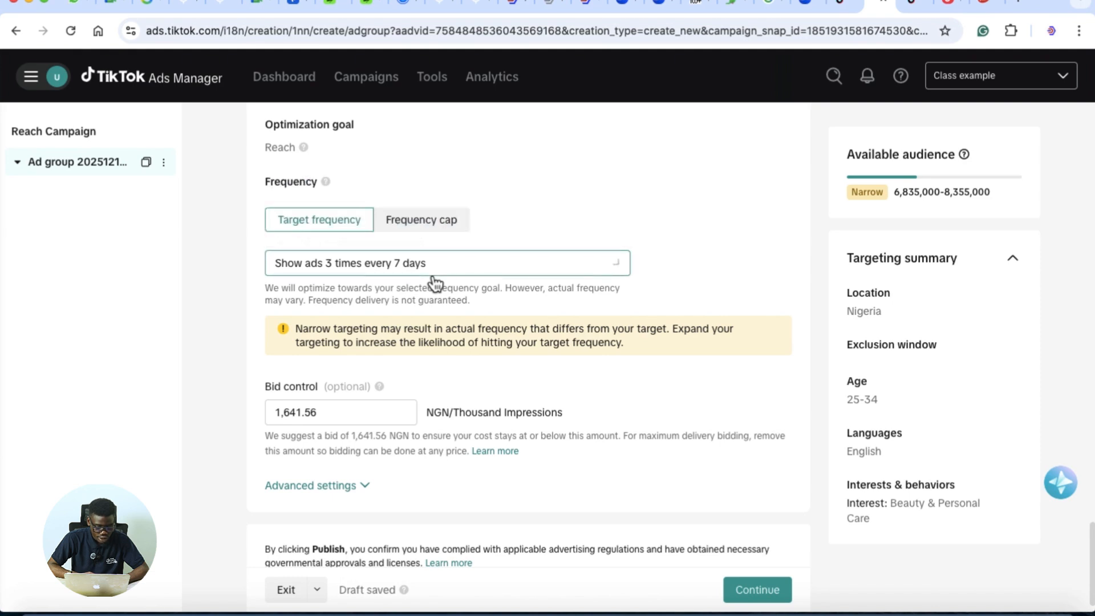
Look through the Target frequency choices once more, leaving the list on Show ads 3 times every 7 days.
click(379, 268)
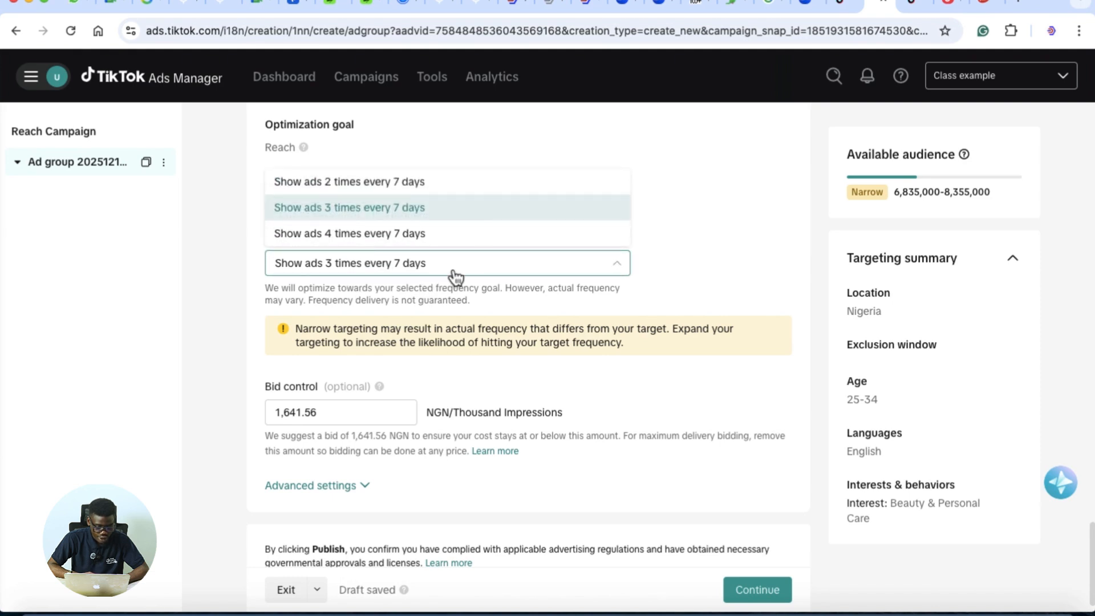
click(451, 275)
scroll(452, 277, down, 1)
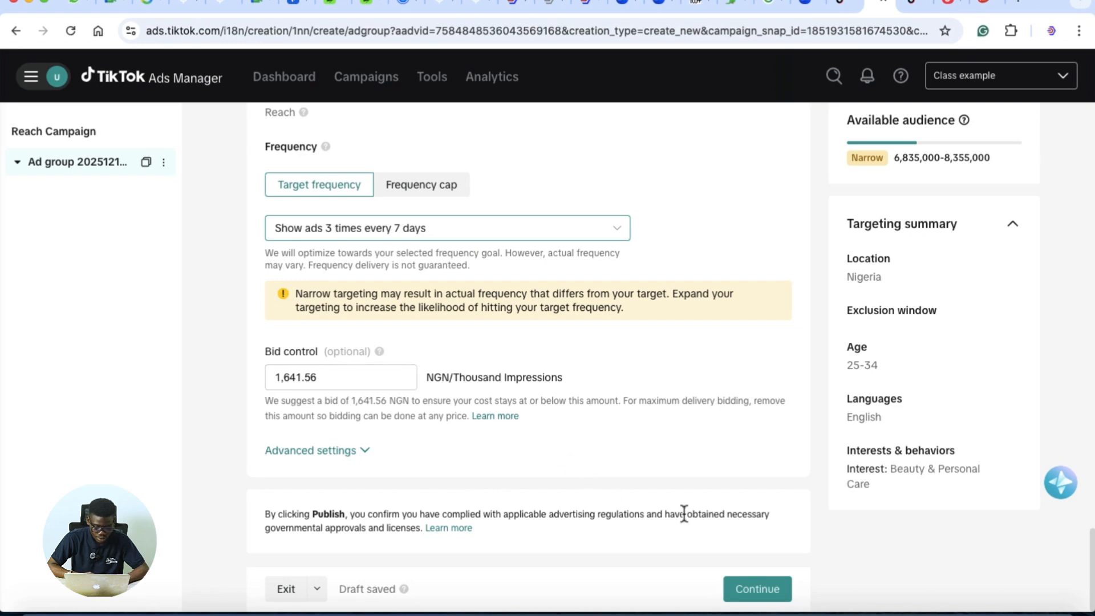
Review the ad group's settings from its name and placements through the demographics, interests and device targeting.
scroll(684, 513, up, 10)
scroll(687, 520, up, 15)
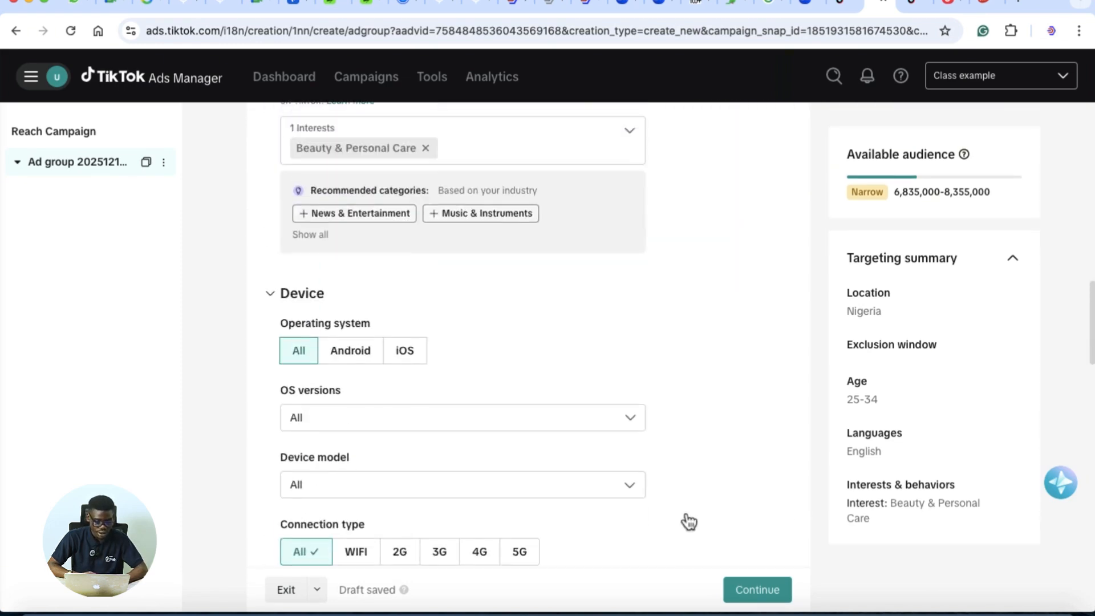
scroll(682, 508, up, 1)
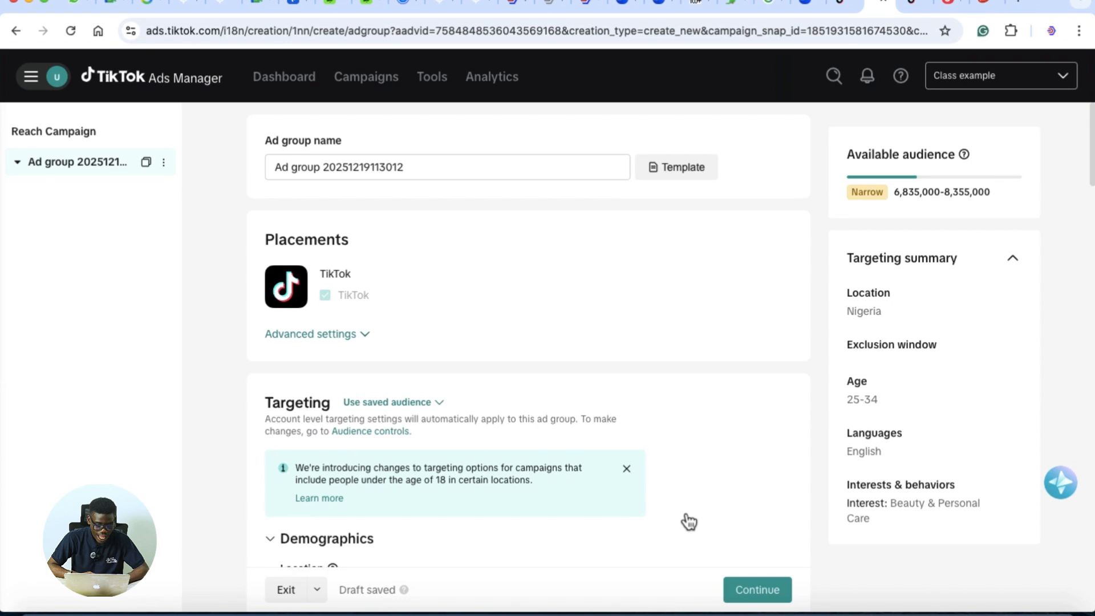
scroll(698, 322, down, 2)
scroll(697, 330, down, 4)
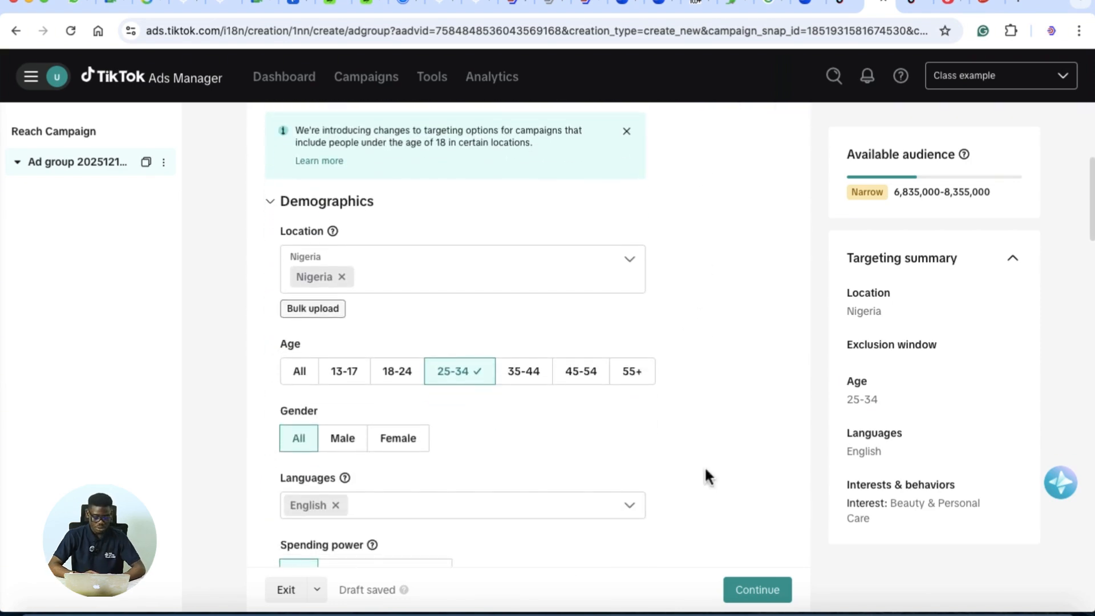
scroll(706, 502, down, 7)
scroll(707, 508, down, 7)
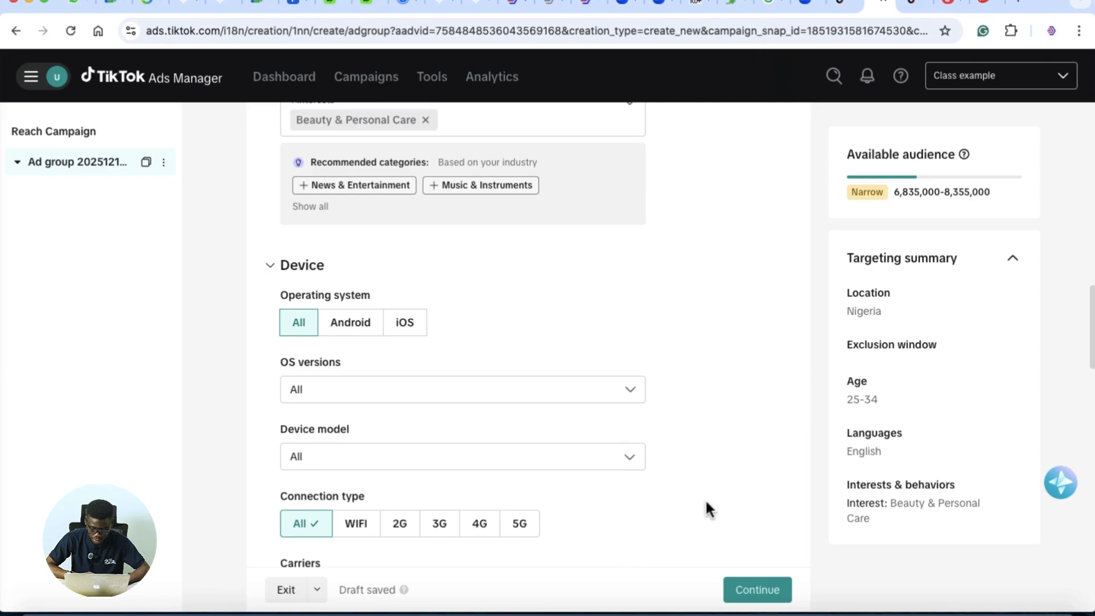